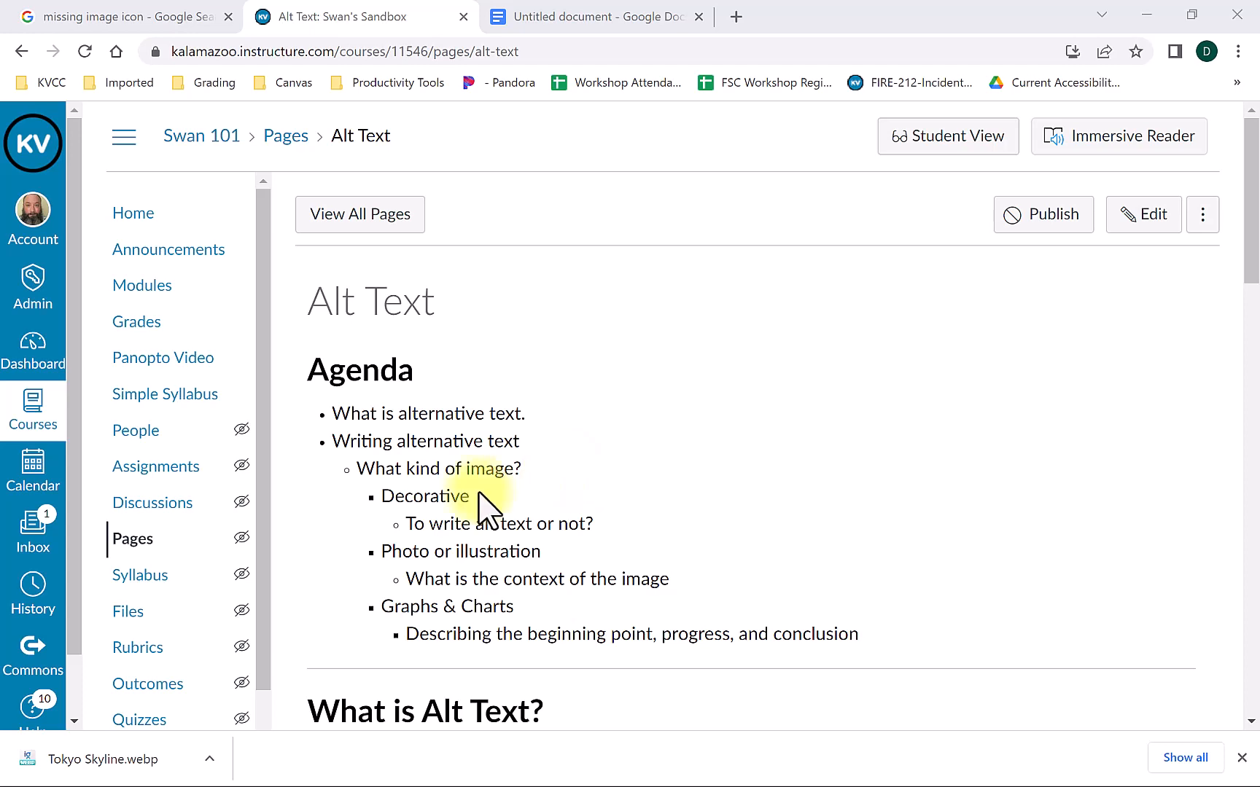
# Read the Alt Text page's agenda and its sections on what alt text is and on decorative images.
pyautogui.scroll(-1, 478, 495)
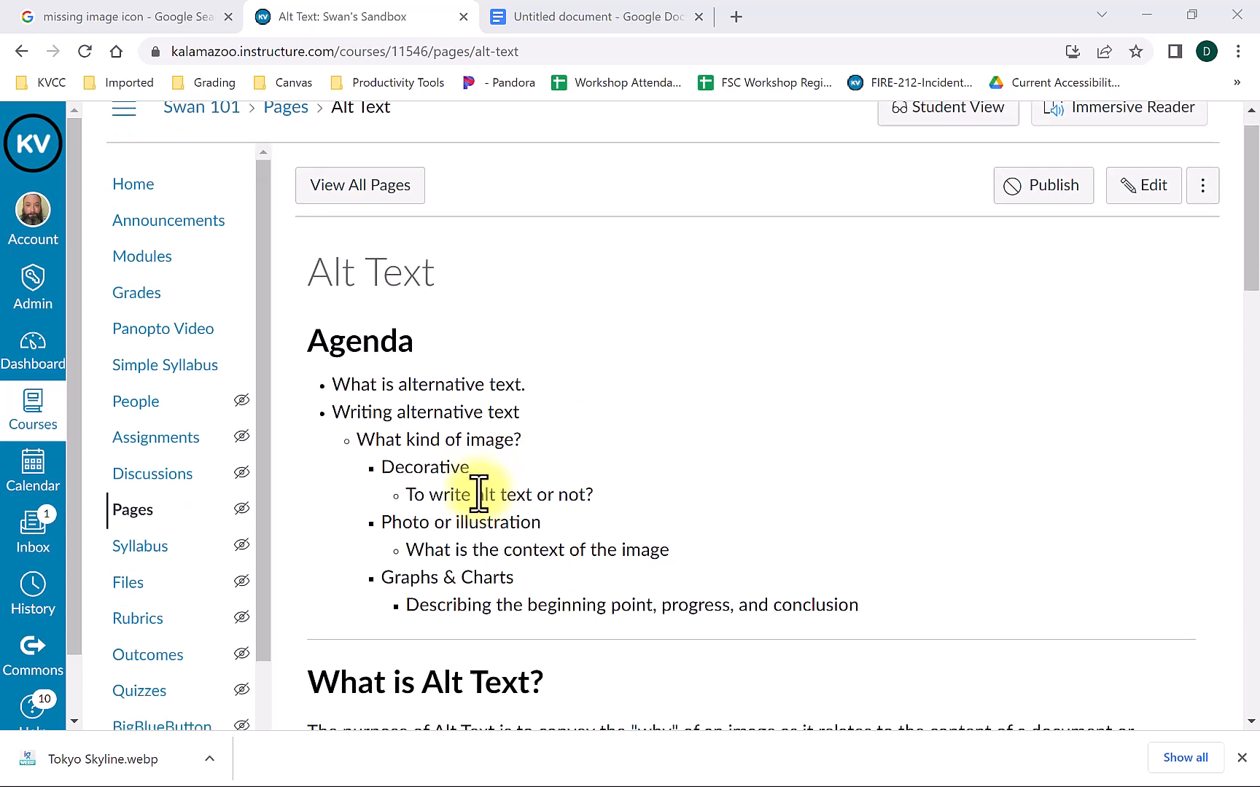
pyautogui.scroll(-2, 530, 543)
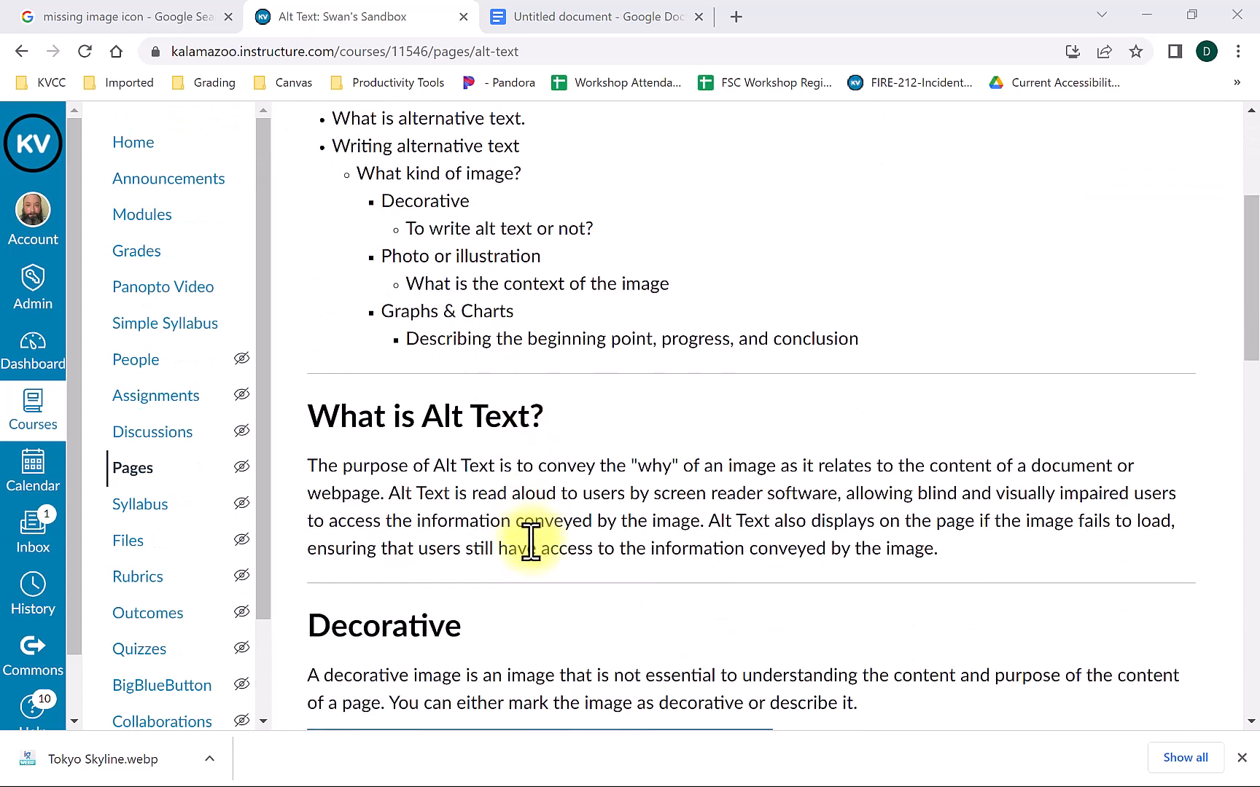
pyautogui.scroll(-1, 530, 543)
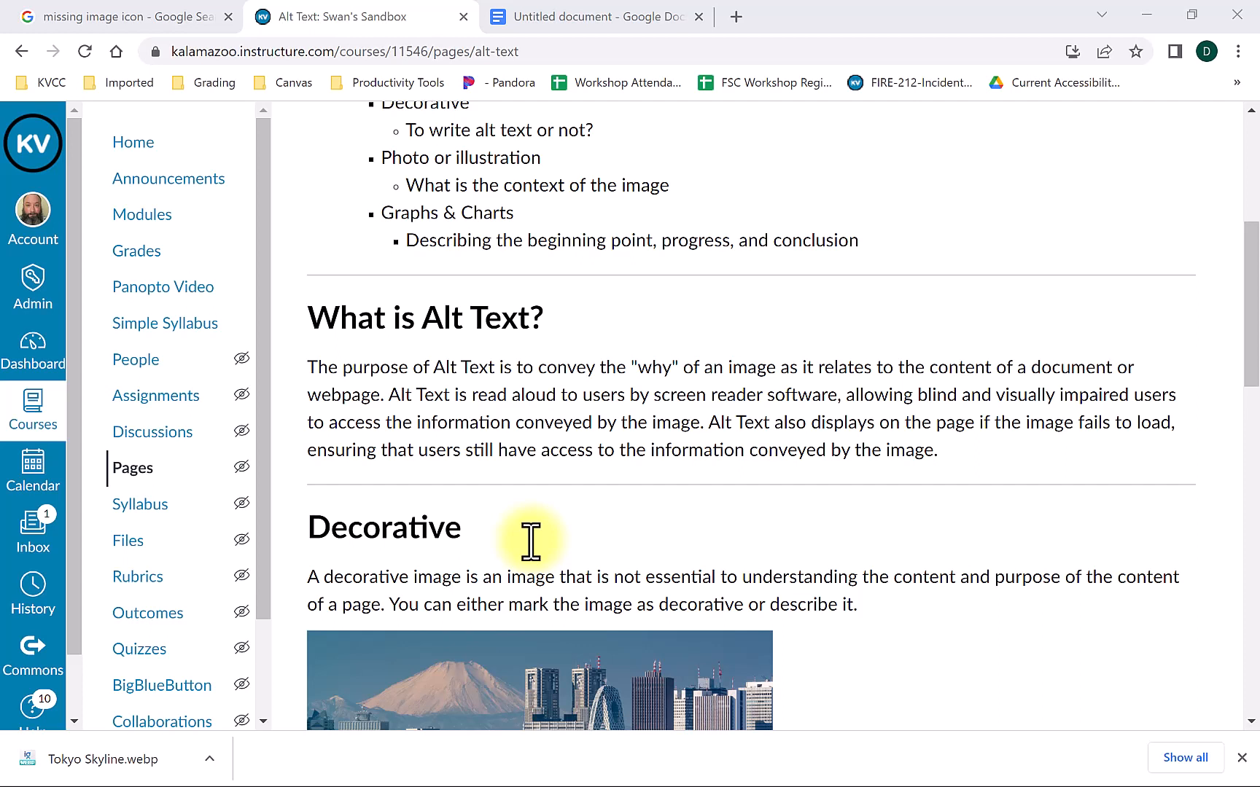
pyautogui.scroll(-1, 531, 540)
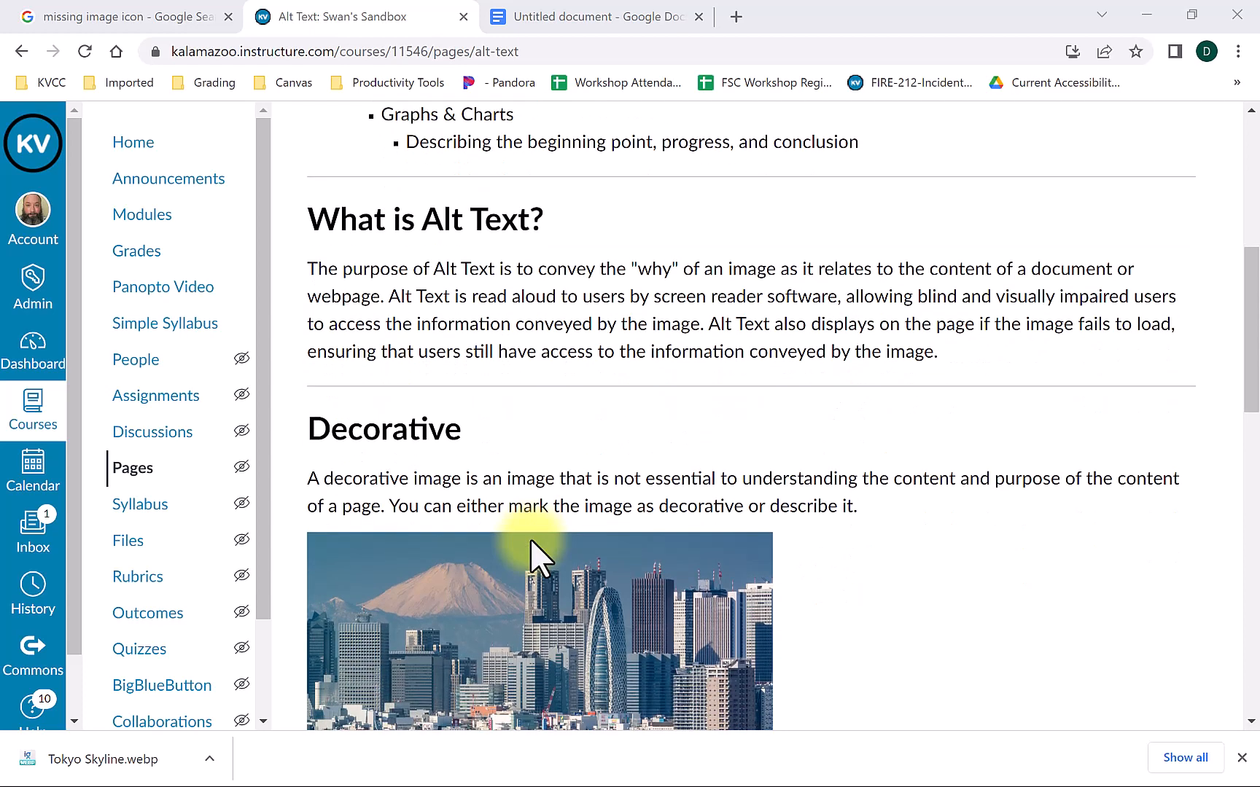
pyautogui.scroll(-1, 531, 541)
pyautogui.scroll(-1, 530, 539)
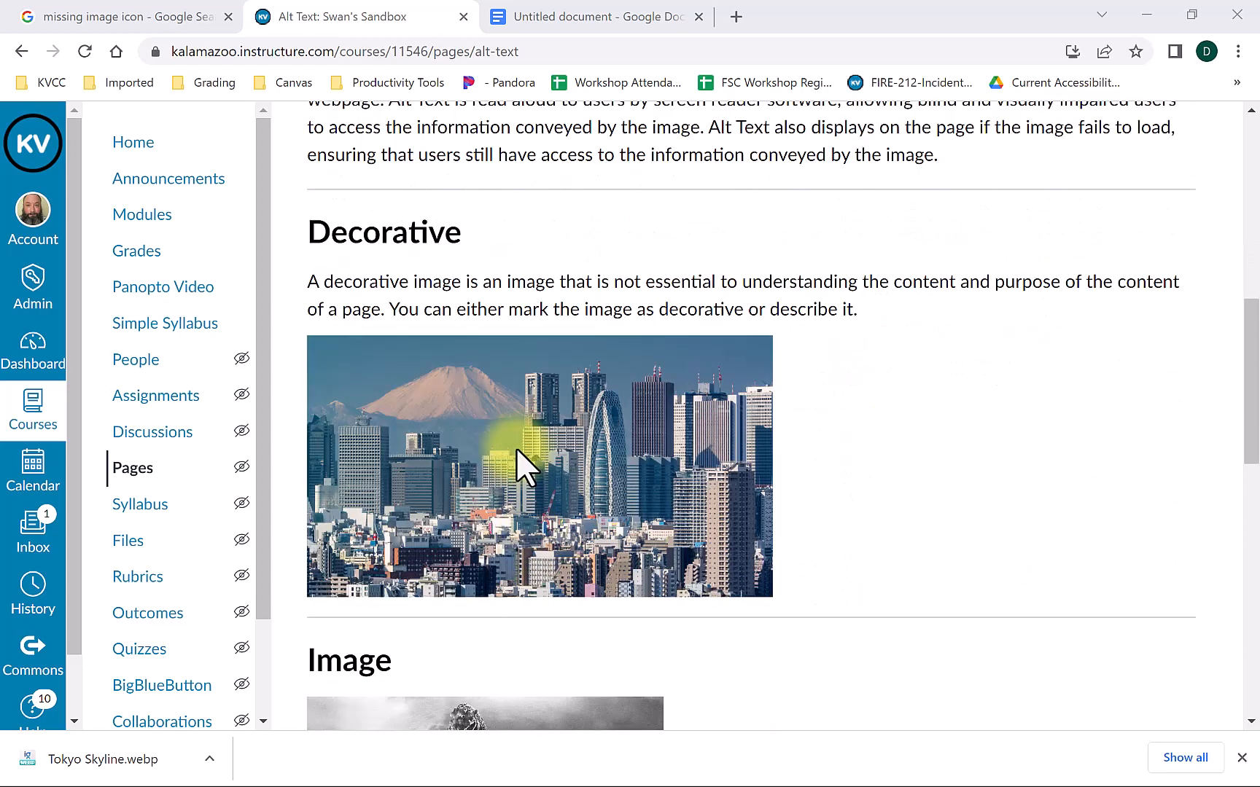
pyautogui.scroll(-1, 516, 448)
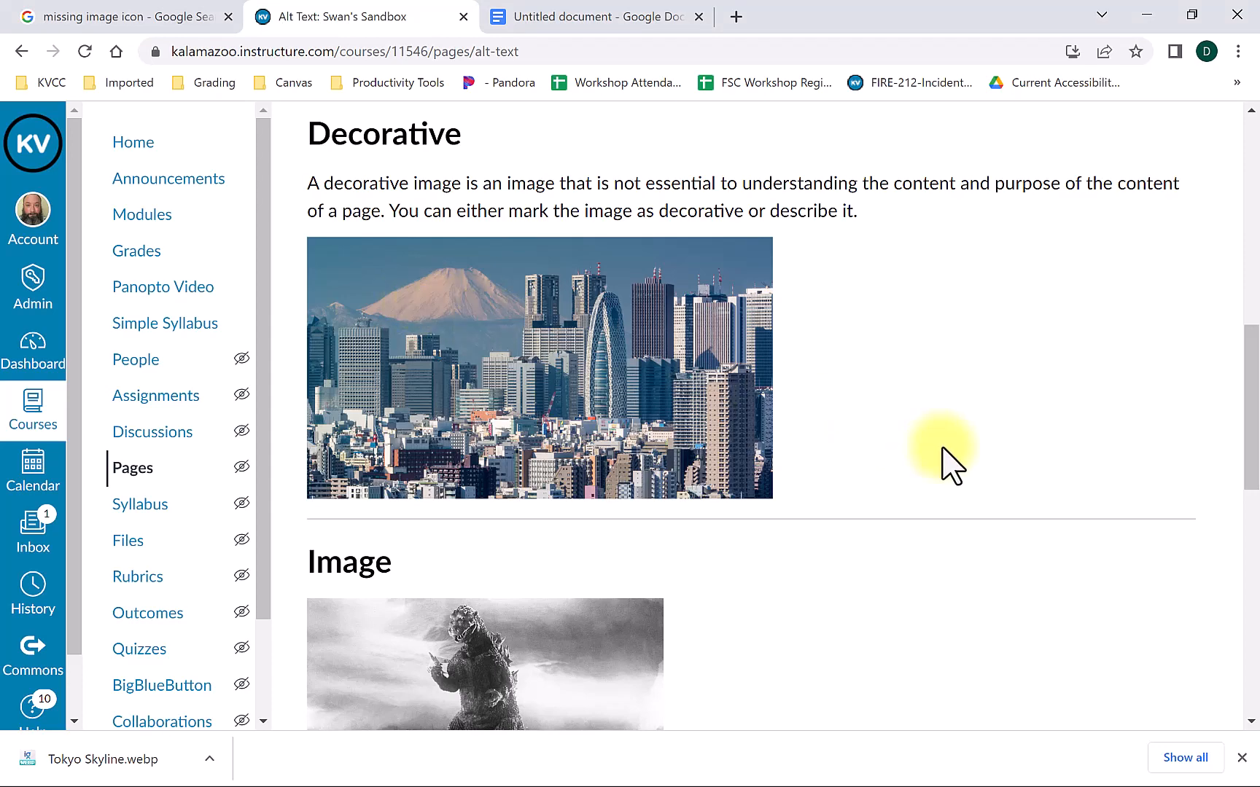
pyautogui.scroll(4, 947, 460)
pyautogui.scroll(7, 944, 455)
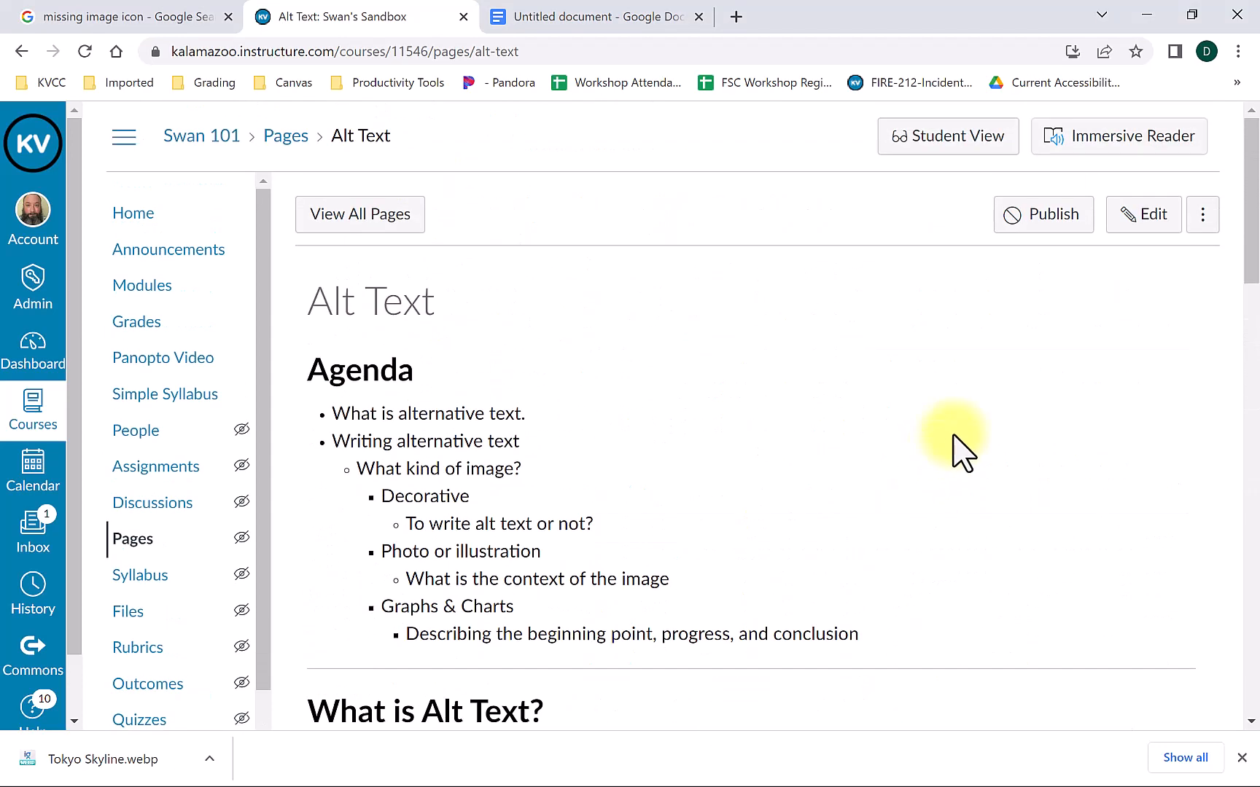
# Open the Alt Text page for editing and show the image options of the Tokyo skyline picture.
pyautogui.click(1139, 223)
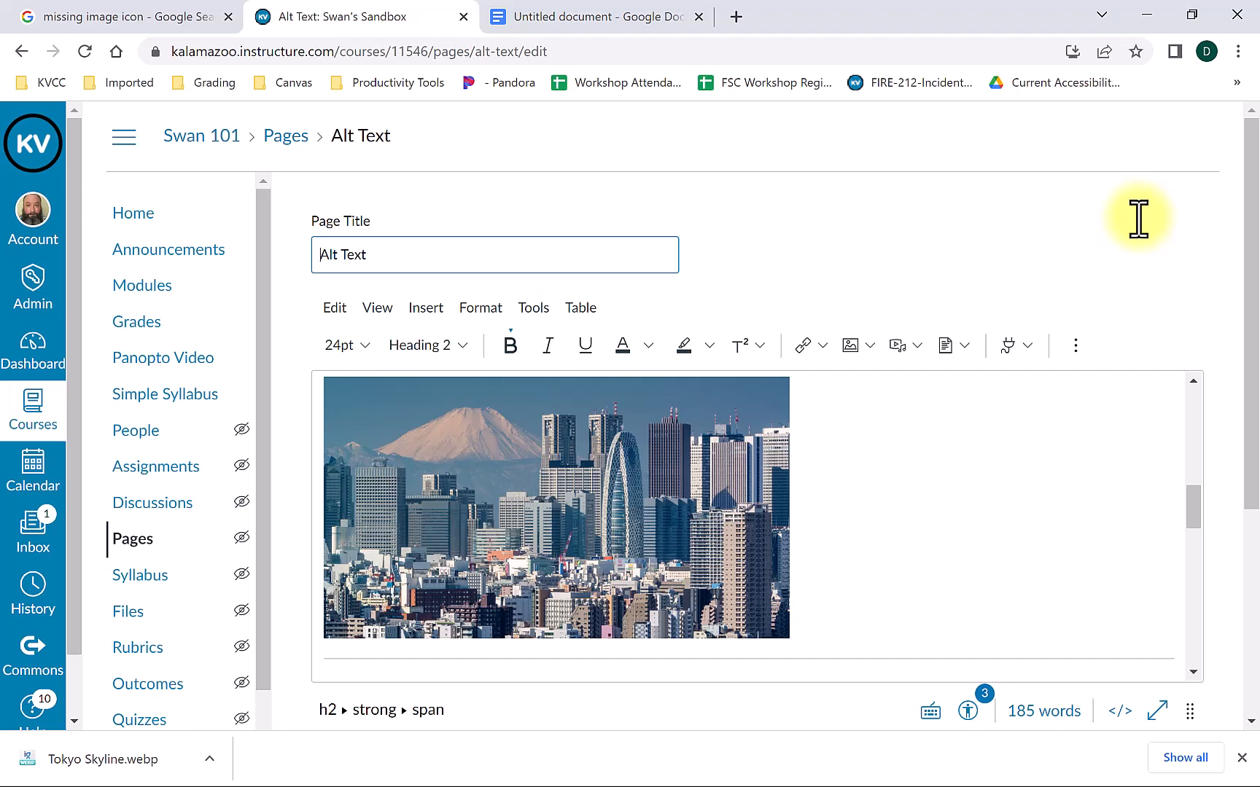
pyautogui.click(538, 502)
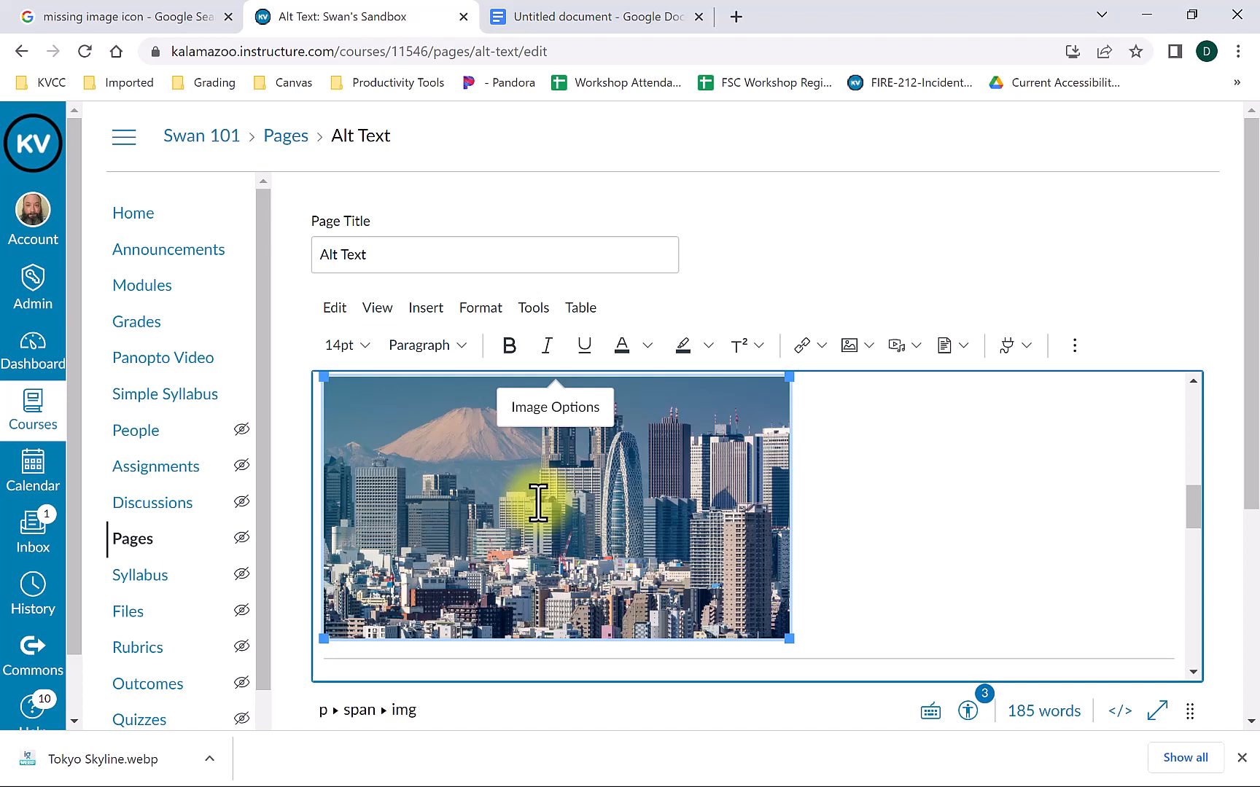
pyautogui.click(547, 412)
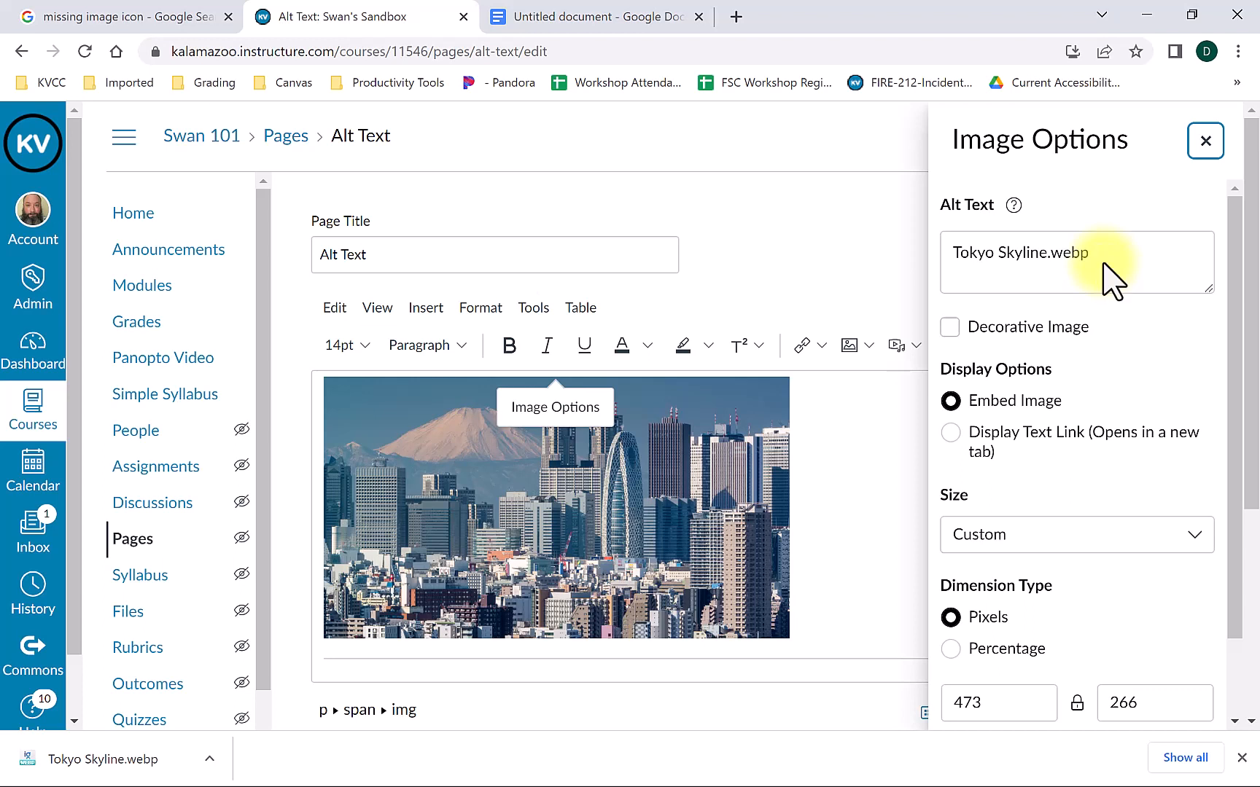
# Try the decorative setting and the alt text "The skyline of Tokyo Japan with Mt. Fuji in the background", and close the options without applying.
pyautogui.click(1037, 335)
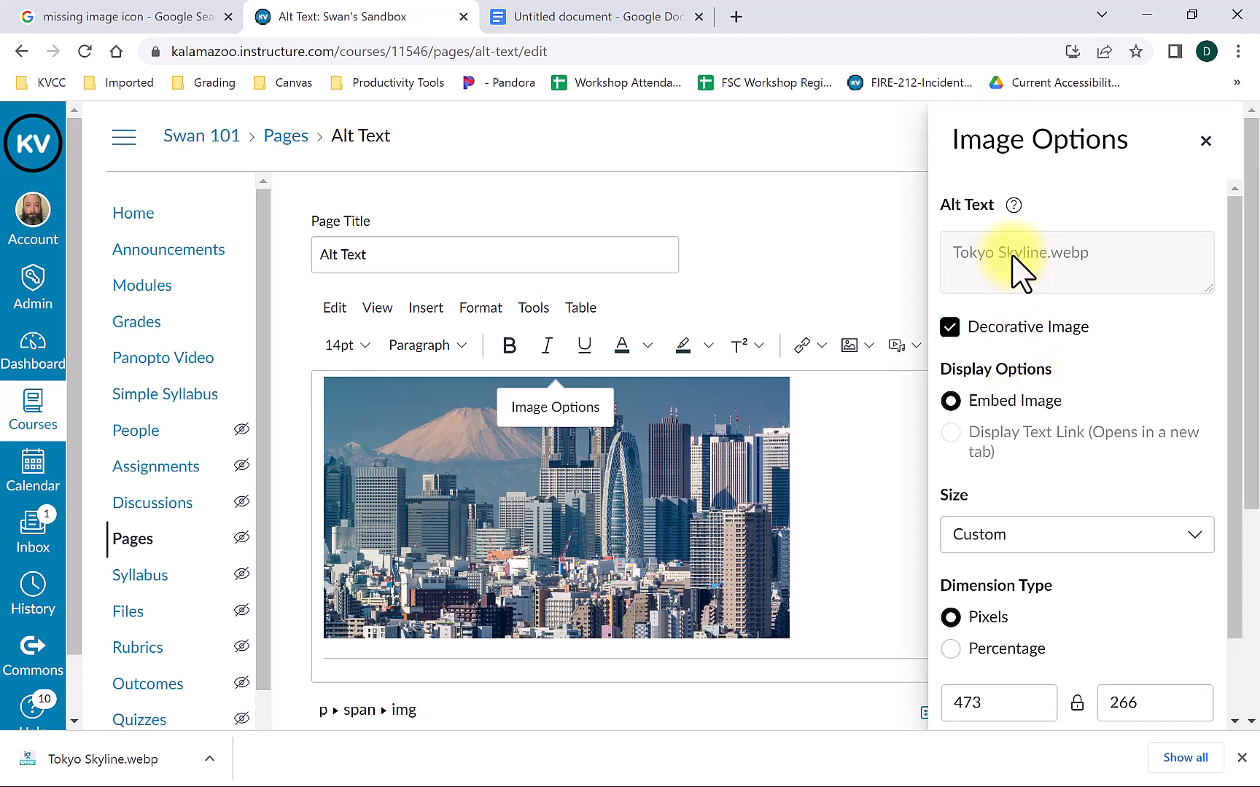
pyautogui.click(950, 327)
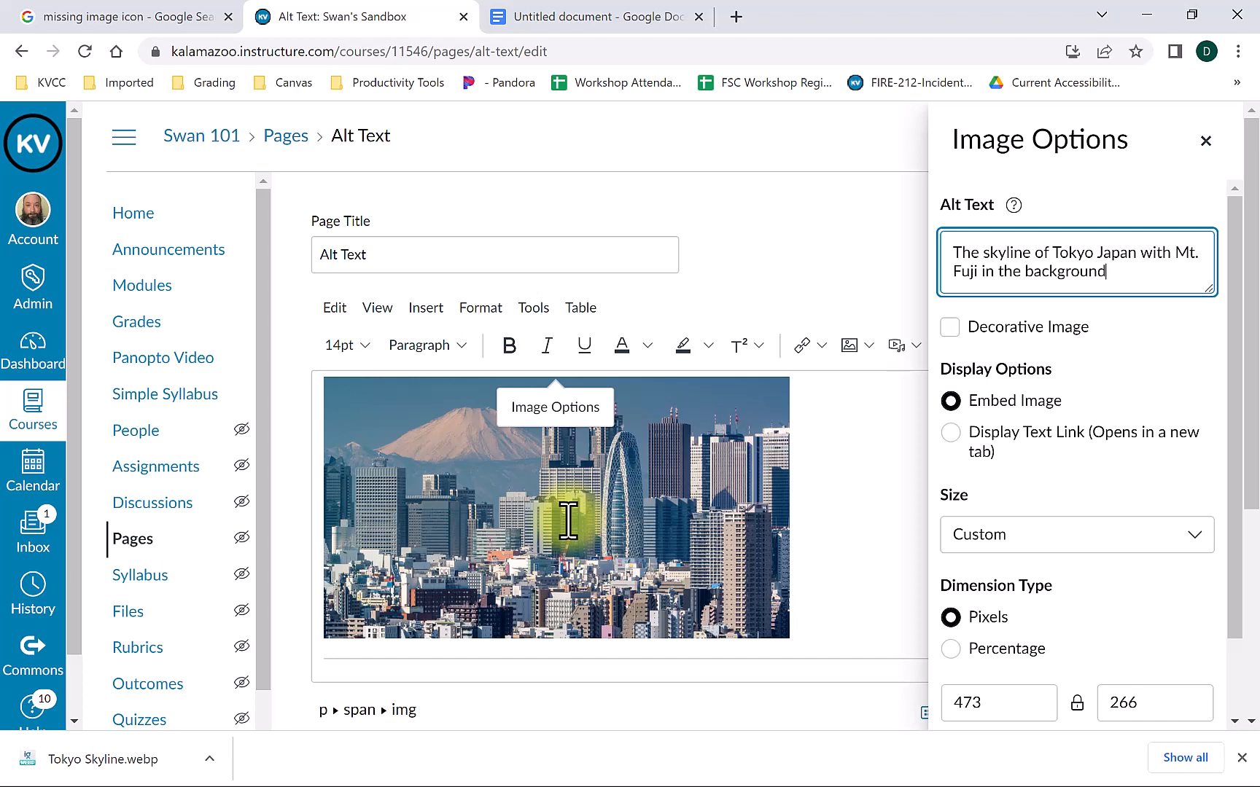
pyautogui.click(950, 328)
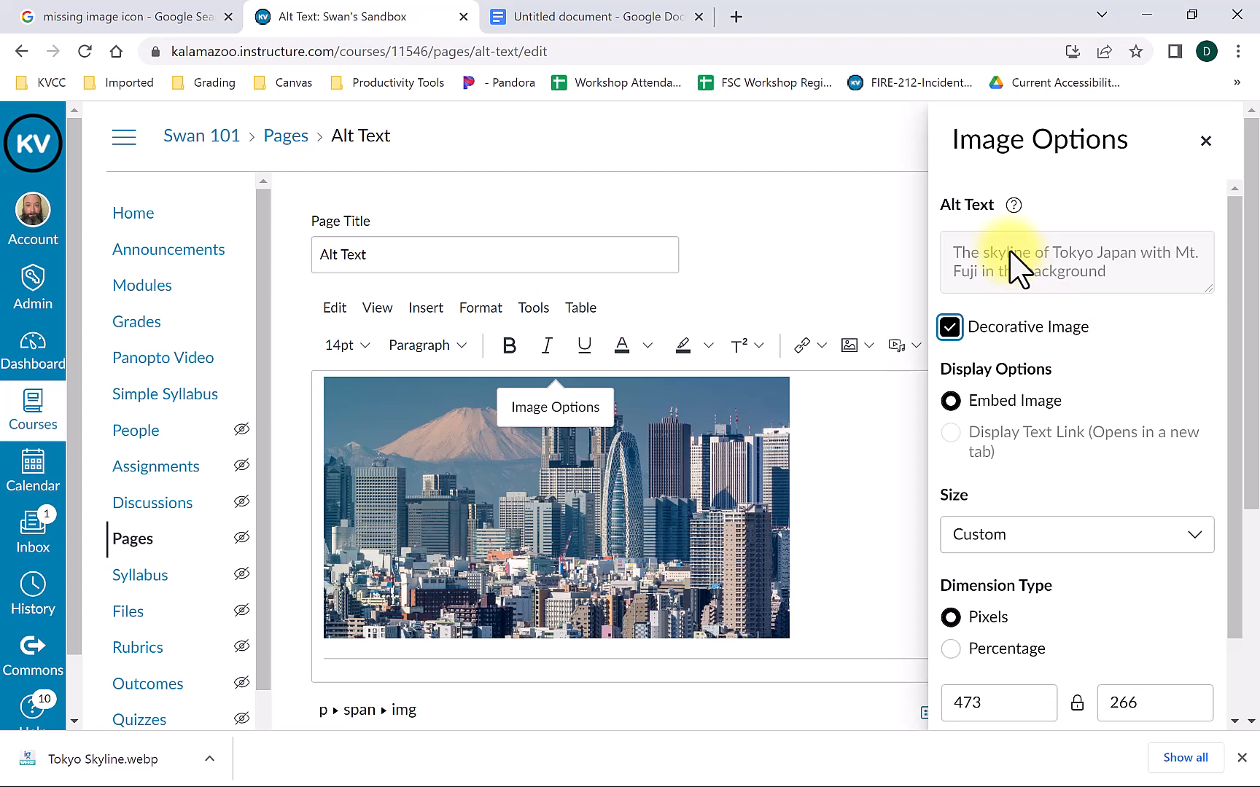
pyautogui.click(1205, 140)
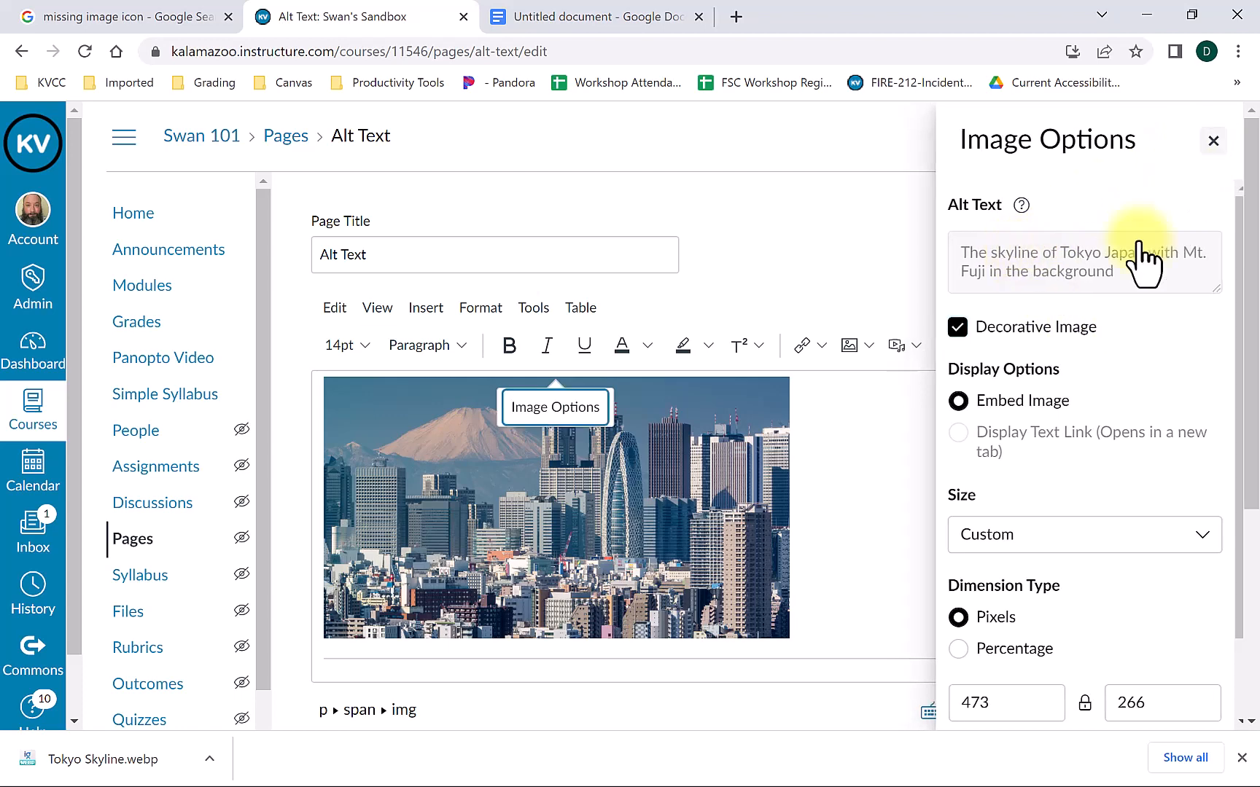
# Open the options of the Godzilla picture in the Image section and clear its file-name alt text.
pyautogui.scroll(1, 787, 572)
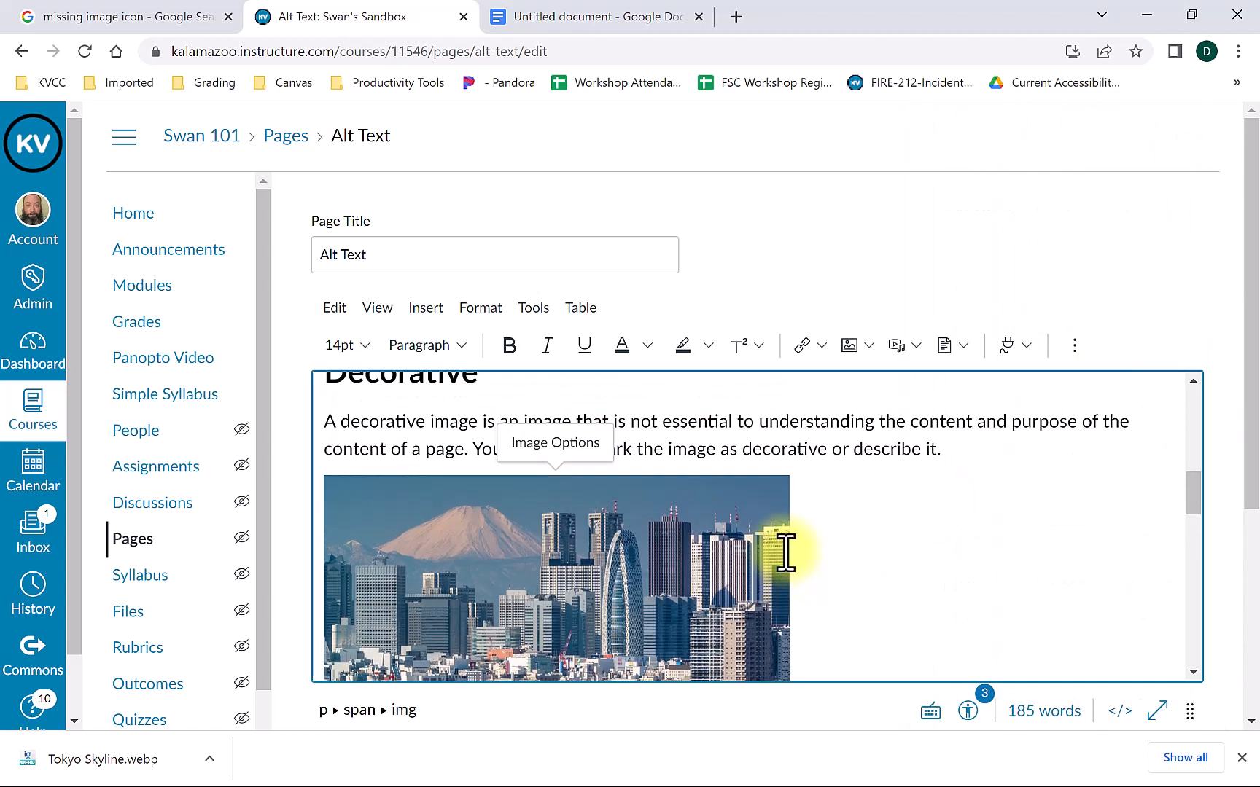
pyautogui.scroll(-5, 784, 551)
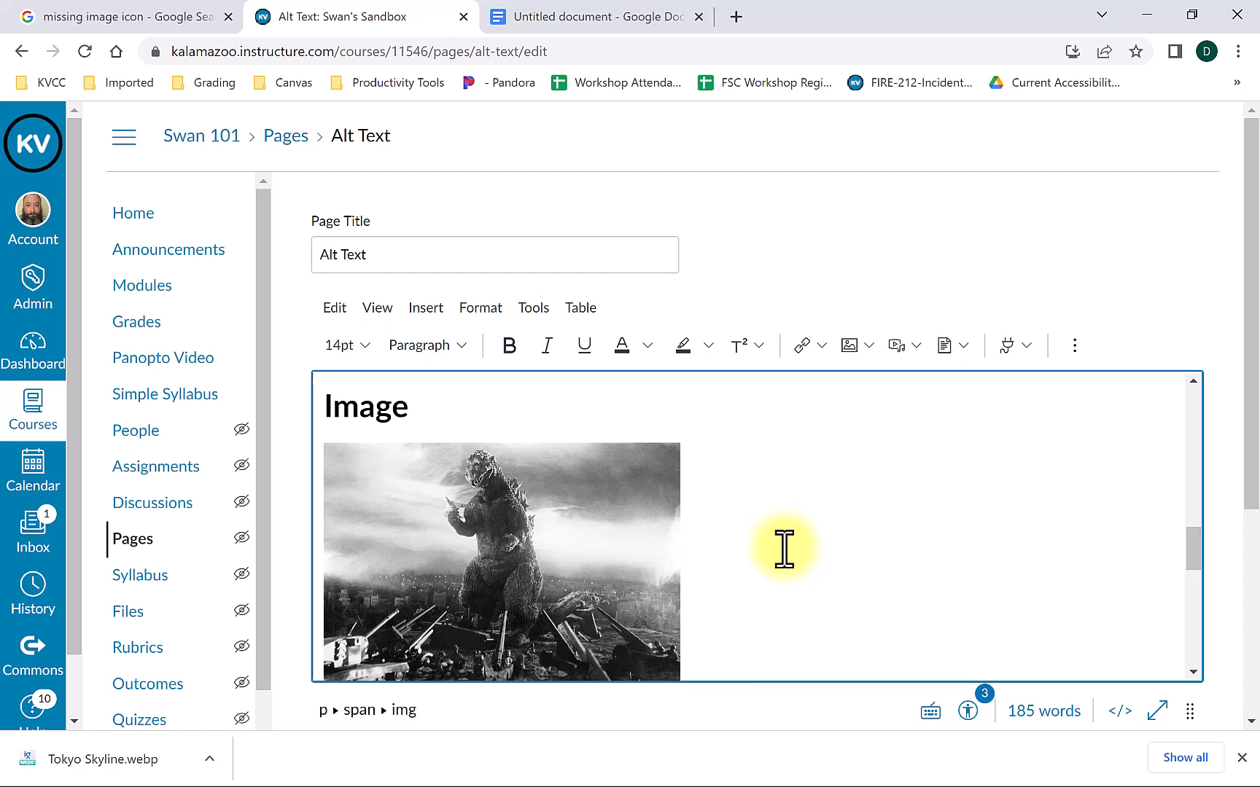
pyautogui.scroll(-3, 783, 548)
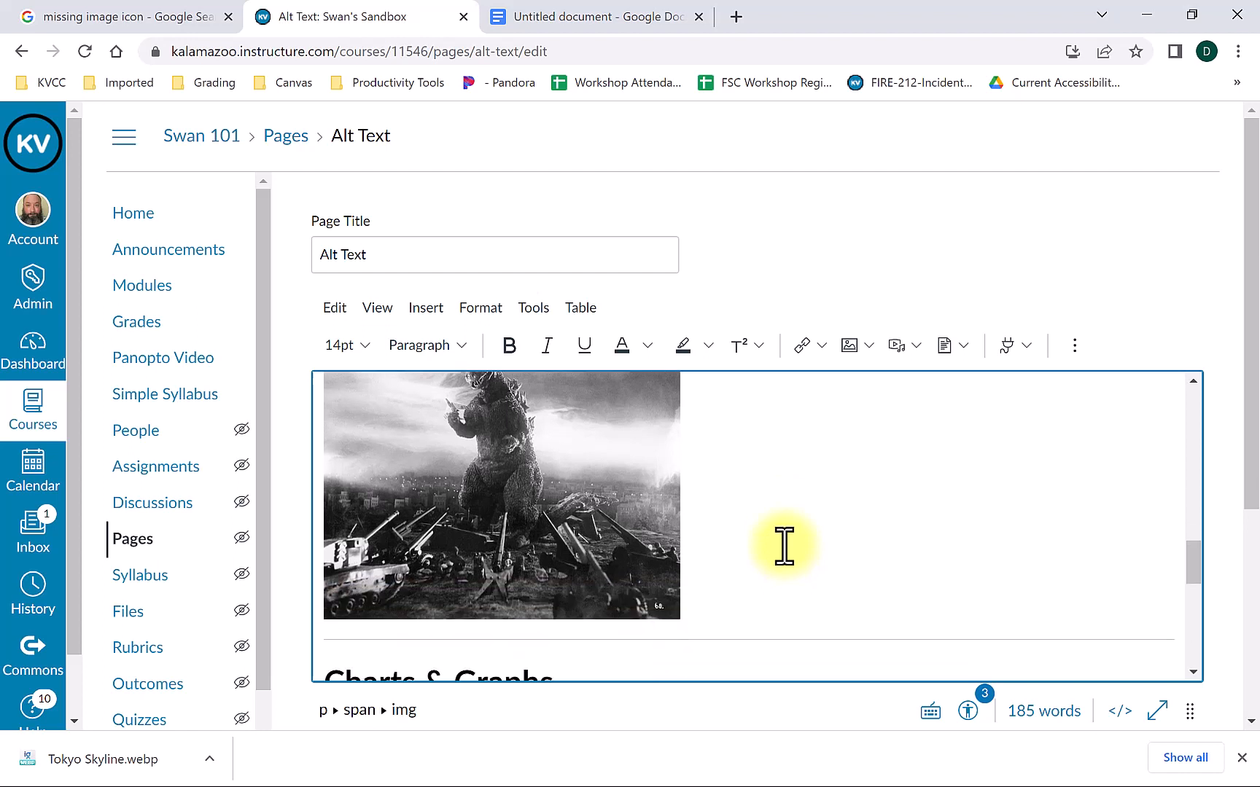
pyautogui.scroll(3, 783, 545)
pyautogui.scroll(-3, 781, 543)
pyautogui.scroll(3, 770, 532)
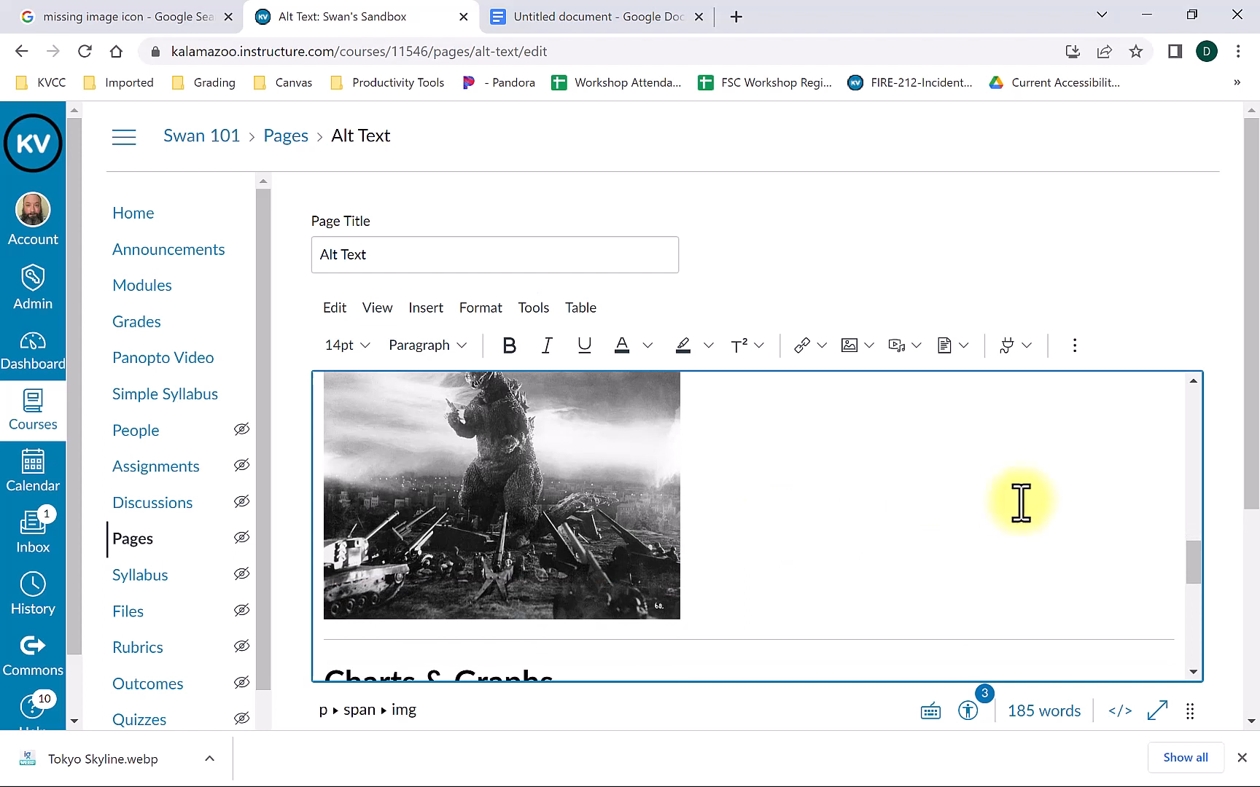
pyautogui.scroll(1, 1194, 558)
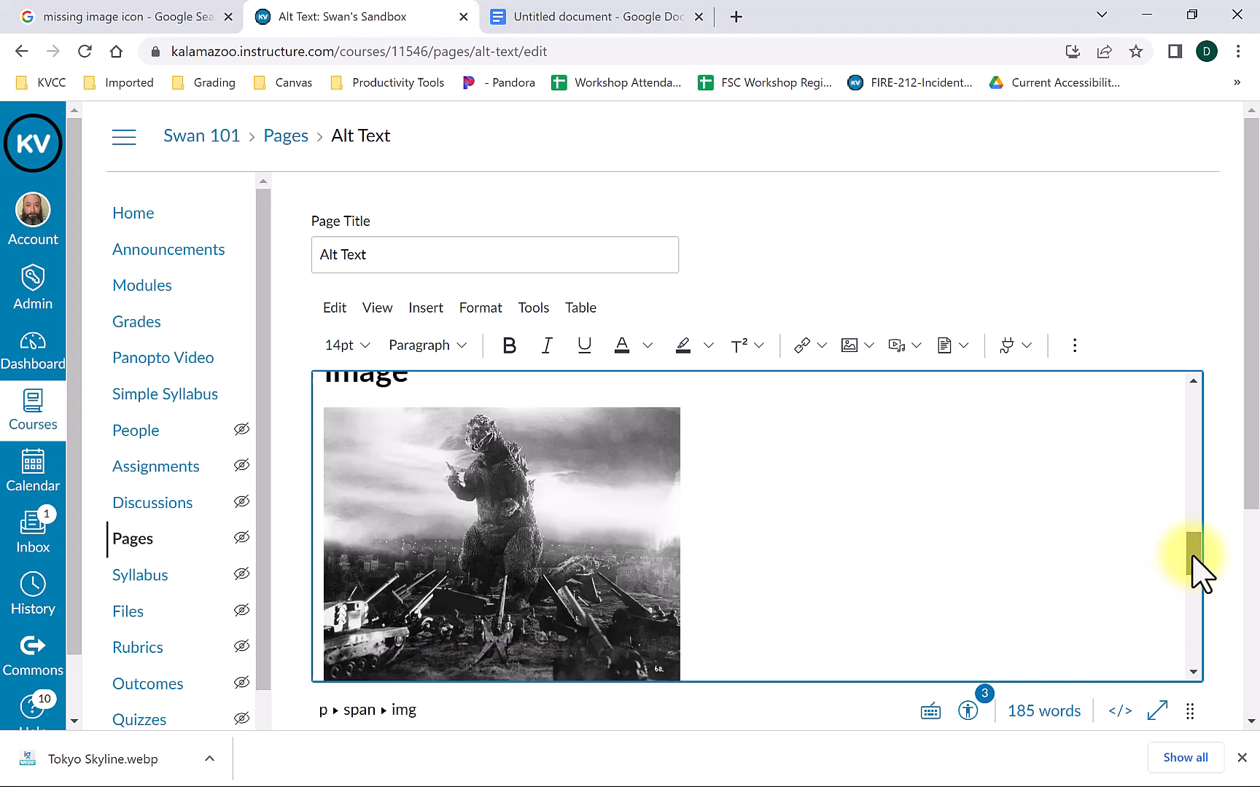
pyautogui.moveTo(1192, 557); pyautogui.dragTo(1193, 558)
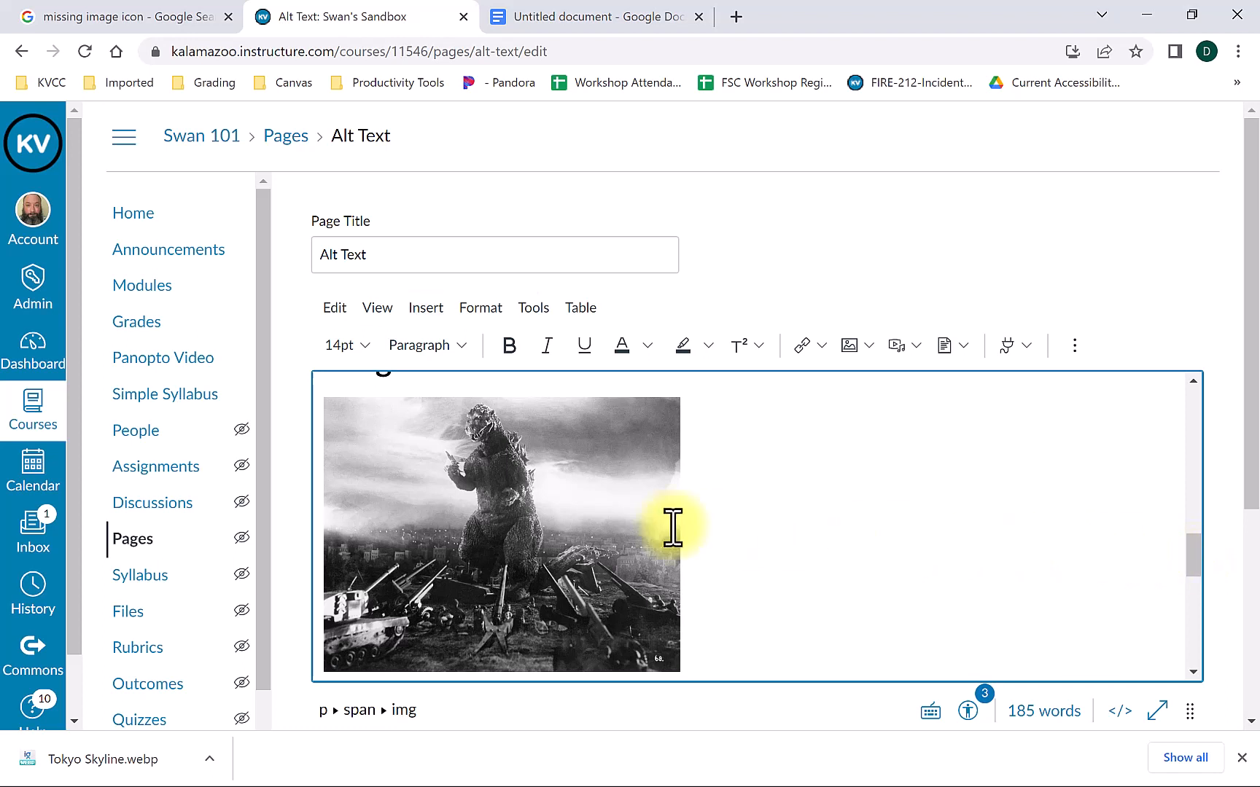
pyautogui.click(506, 518)
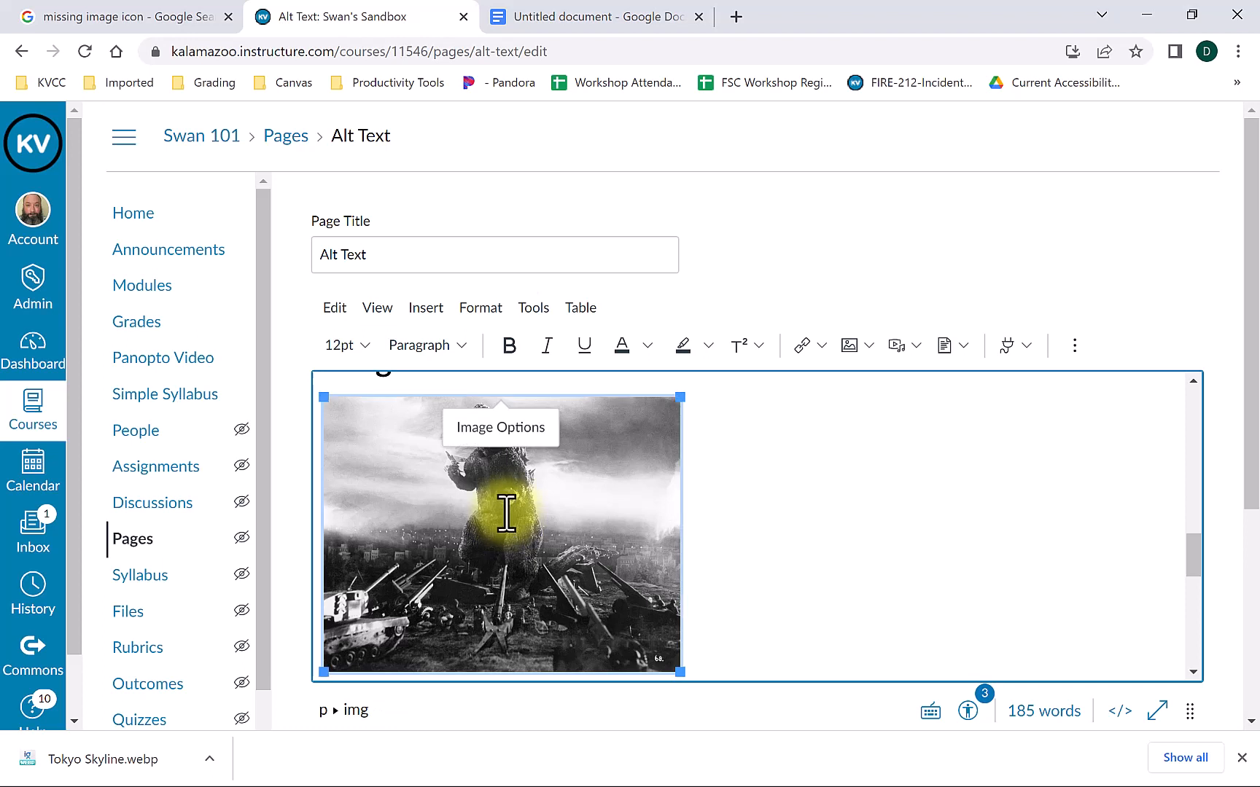
pyautogui.click(510, 432)
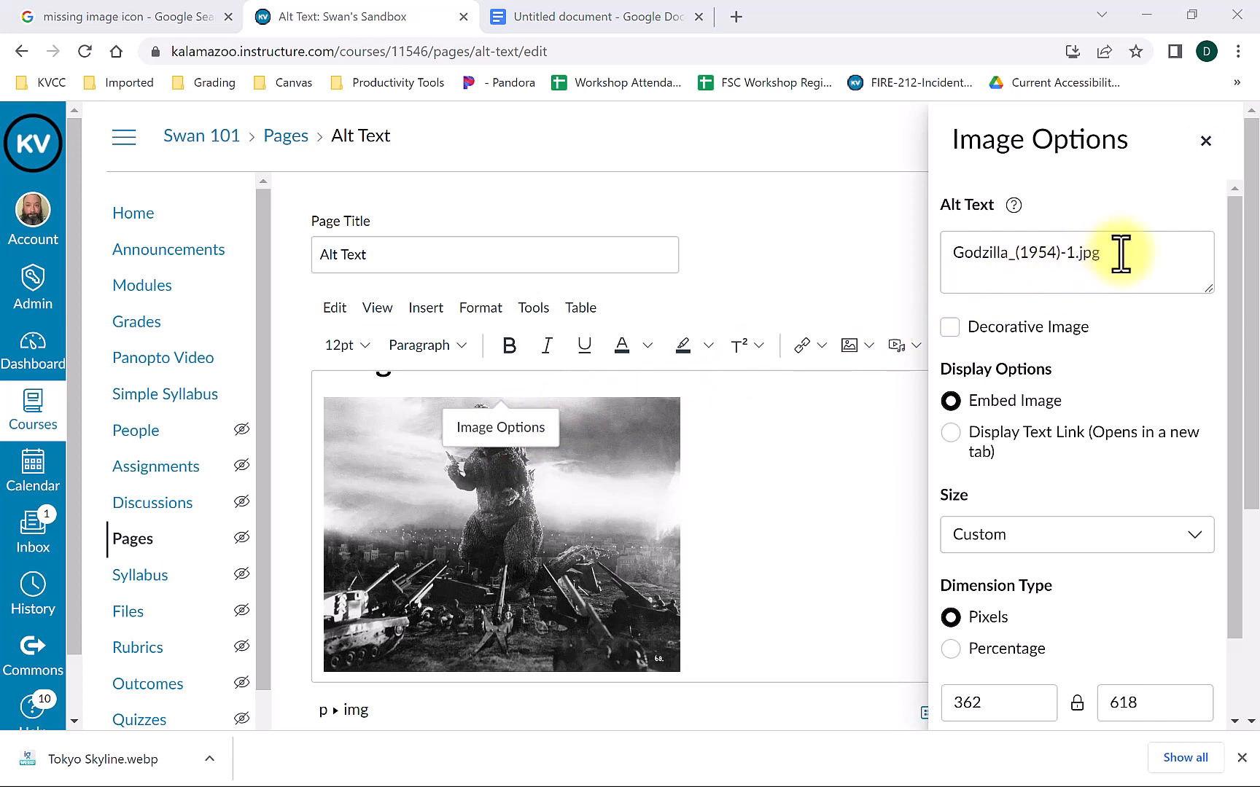
pyautogui.moveTo(1118, 253); pyautogui.dragTo(1019, 255)
pyautogui.press('BackSpace')
pyautogui.press('BackSpace')
pyautogui.press('BackSpace')
pyautogui.press('BackSpace')
pyautogui.press('BackSpace')
pyautogui.press('BackSpace')
pyautogui.press('BackSpace')
pyautogui.press('BackSpace')
pyautogui.press('BackSpace')
pyautogui.press('BackSpace')
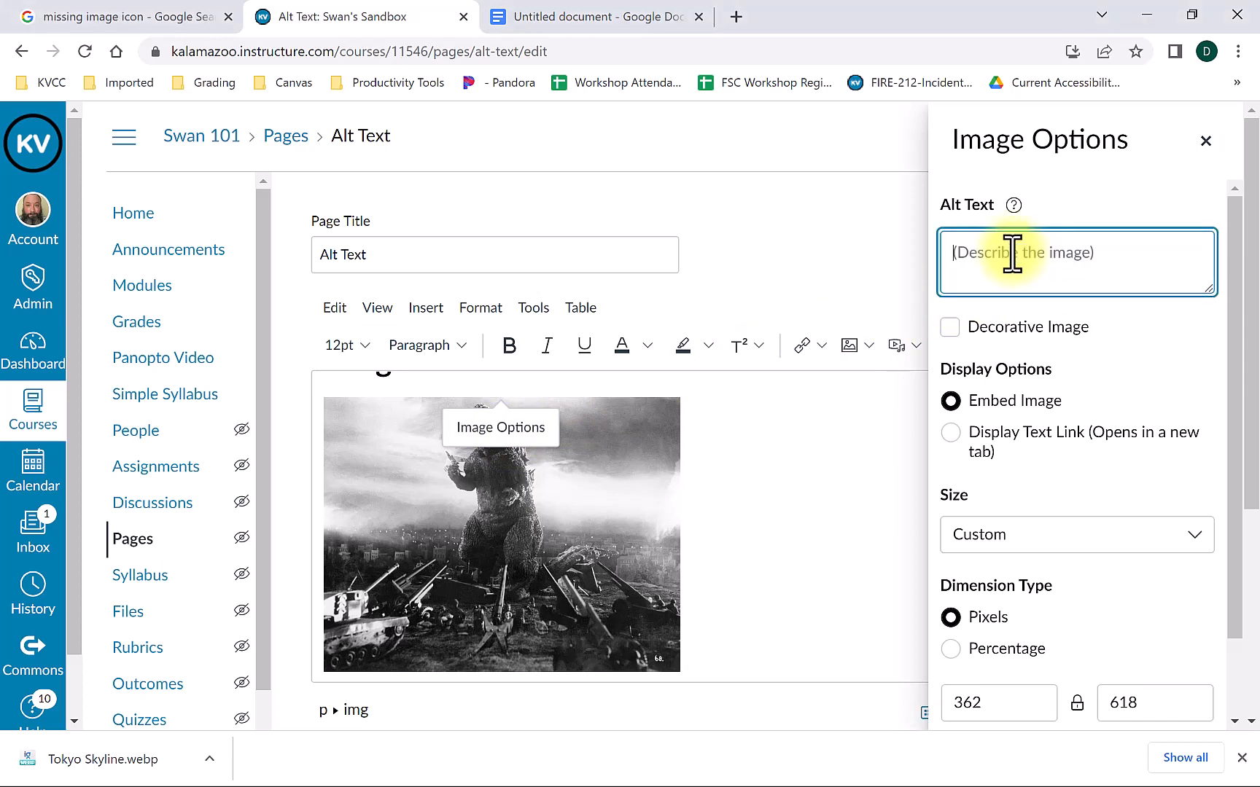
# Try an alt text calling it a 1954 frame shot of Godzilla, an allegory of the atomic bombs' devastation, and clear it.
pyautogui.write('A frame shot of Godzilla from the original movie shot in 1954. Godzilla served as an allegory of the devastation of the dropping of the atomic bombs.')
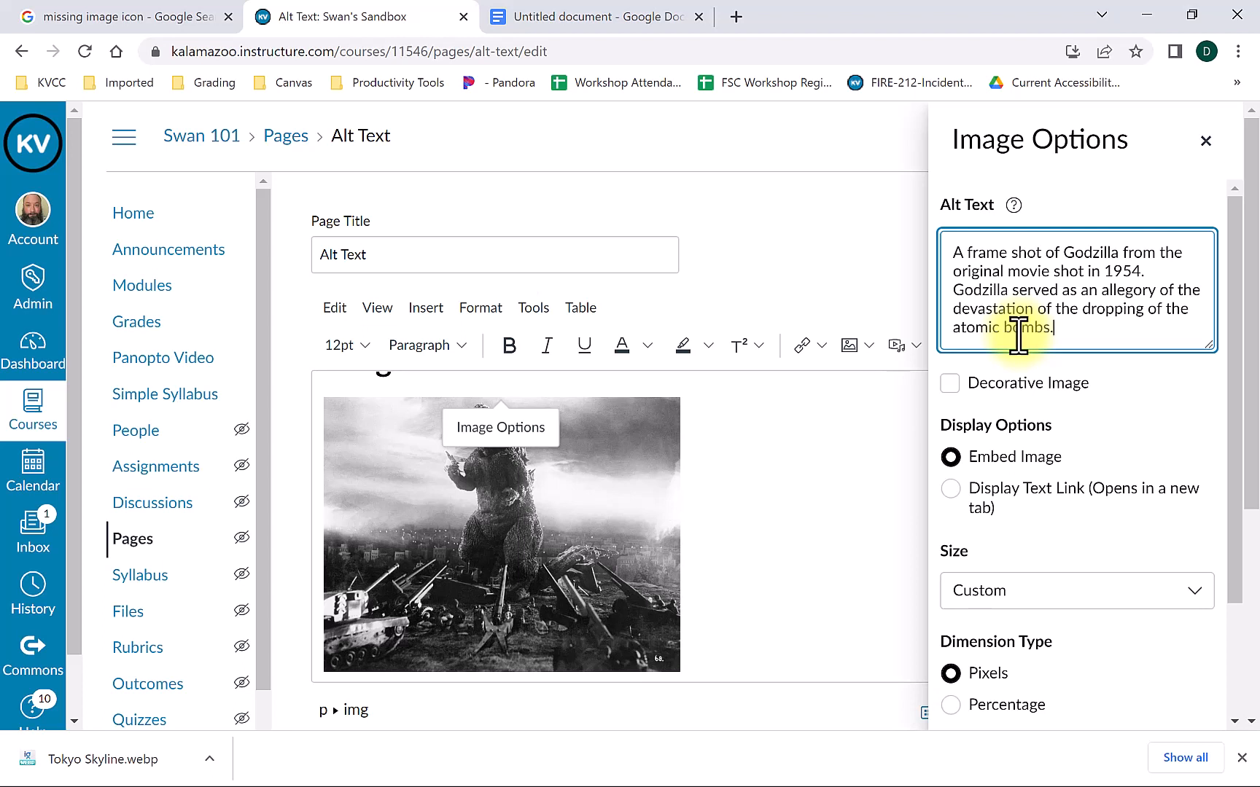
pyautogui.moveTo(1072, 334); pyautogui.dragTo(973, 257)
pyautogui.press('BackSpace')
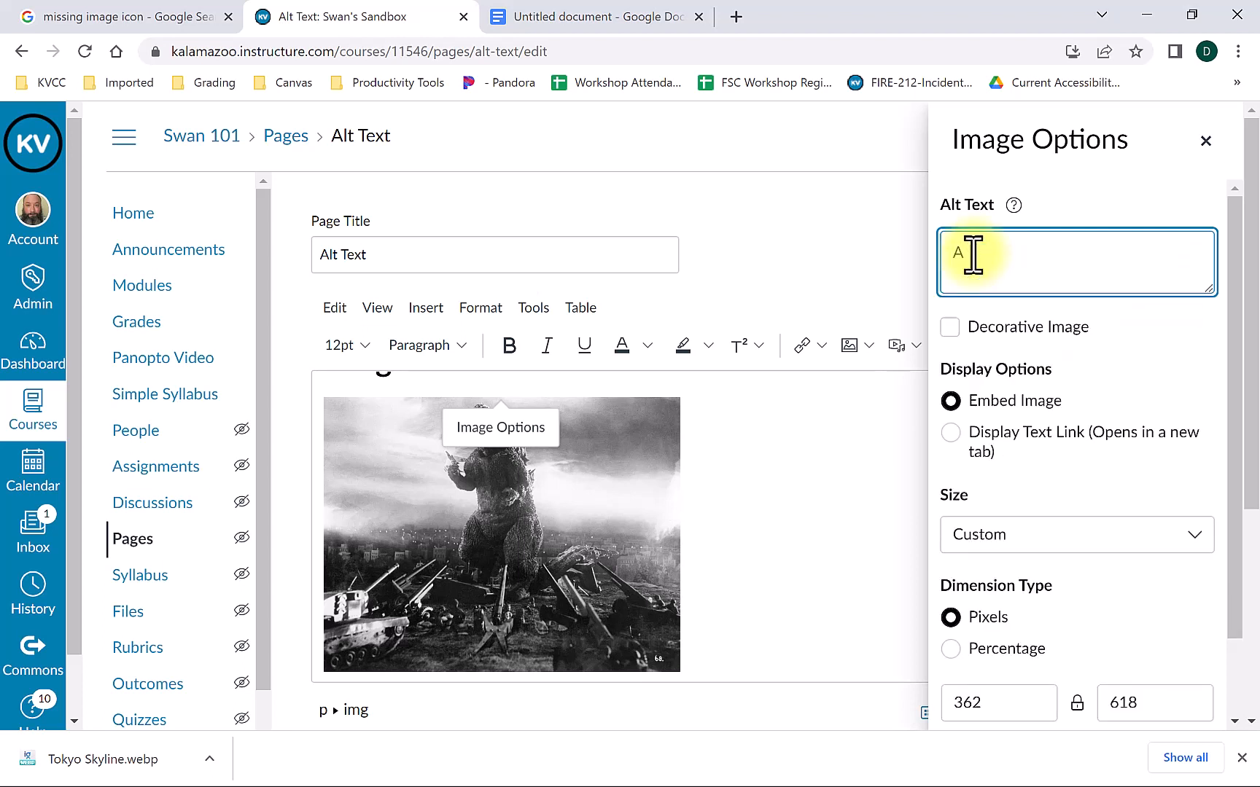
pyautogui.press('BackSpace')
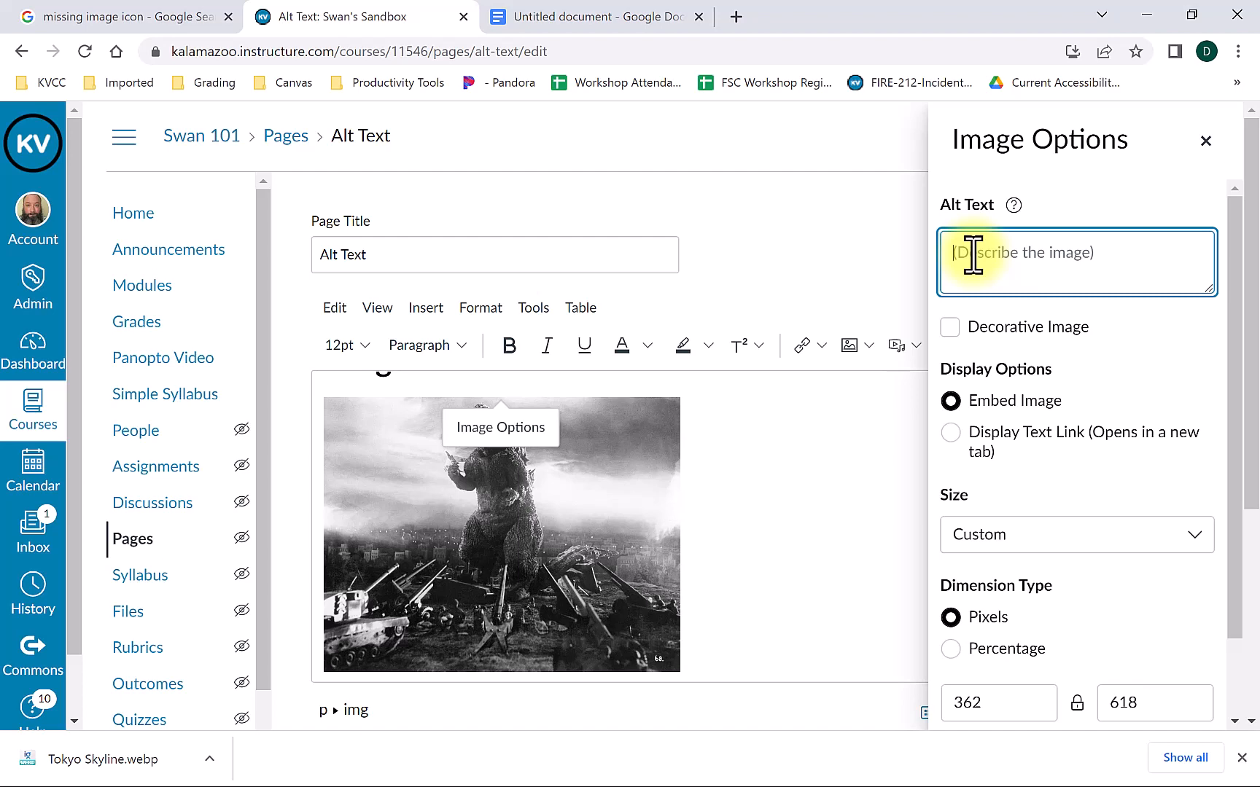
# Apply alt text advising an arresting and dramatic Godzilla reference image, such as this one from the original 1954 movie with Godzilla facing tanks and cannons.
pyautogui.write('In selecting an image of Godzilla for reference, select an arresting and dramatic image such as this one from the original movie in 1954 with Godzilla facing tanks and cannons.')
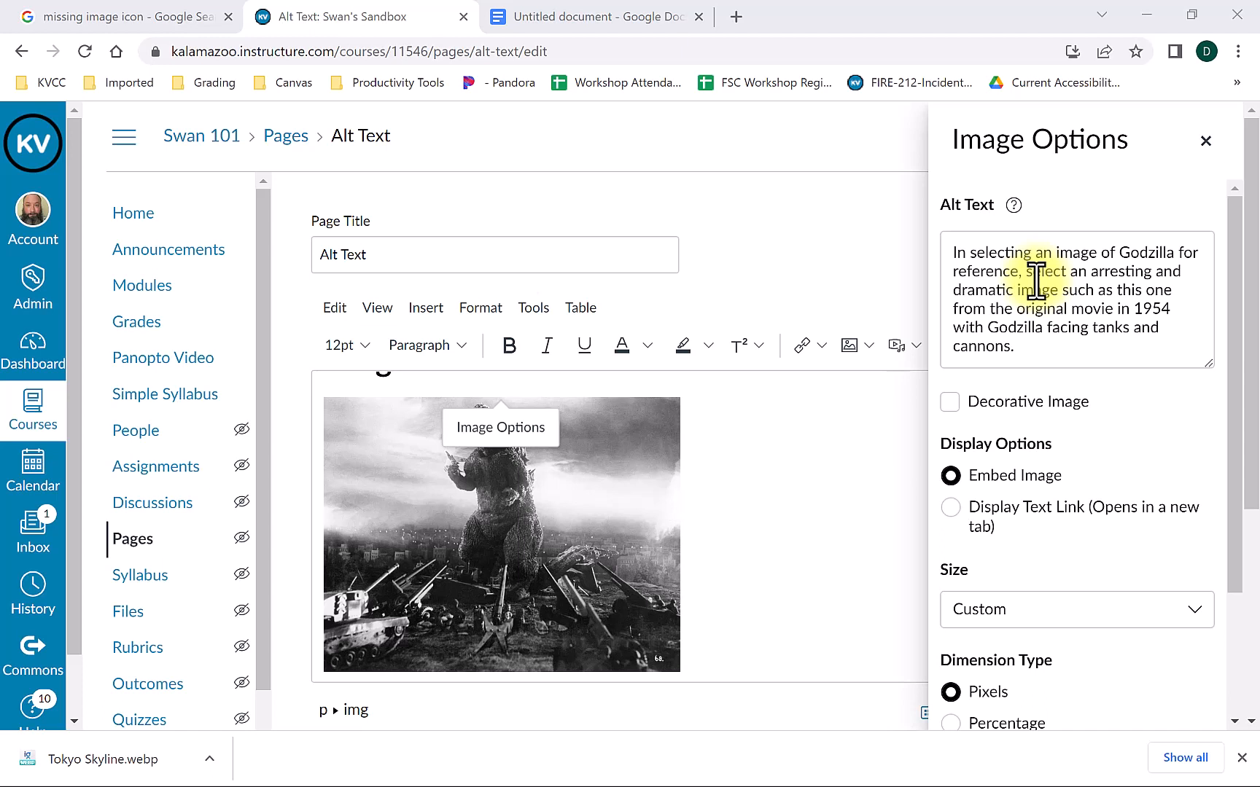
pyautogui.scroll(-2, 1044, 291)
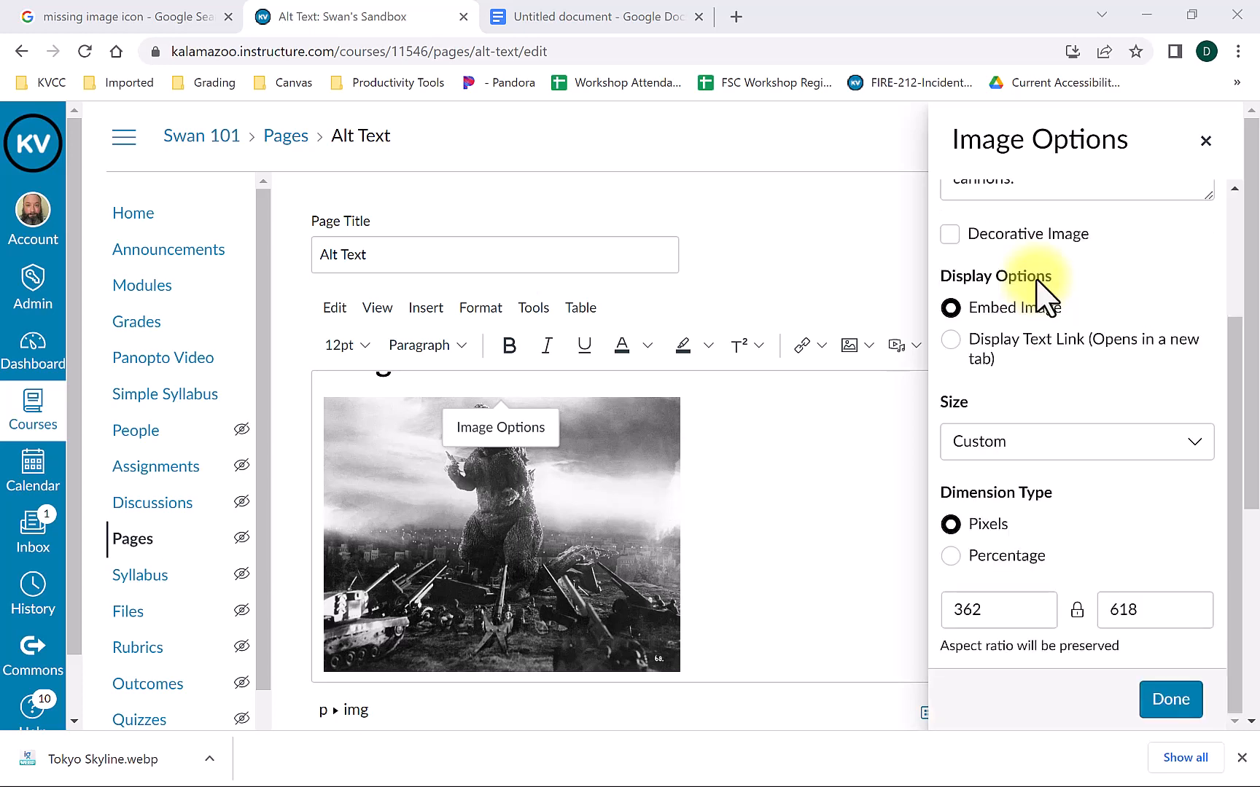
pyautogui.click(1172, 705)
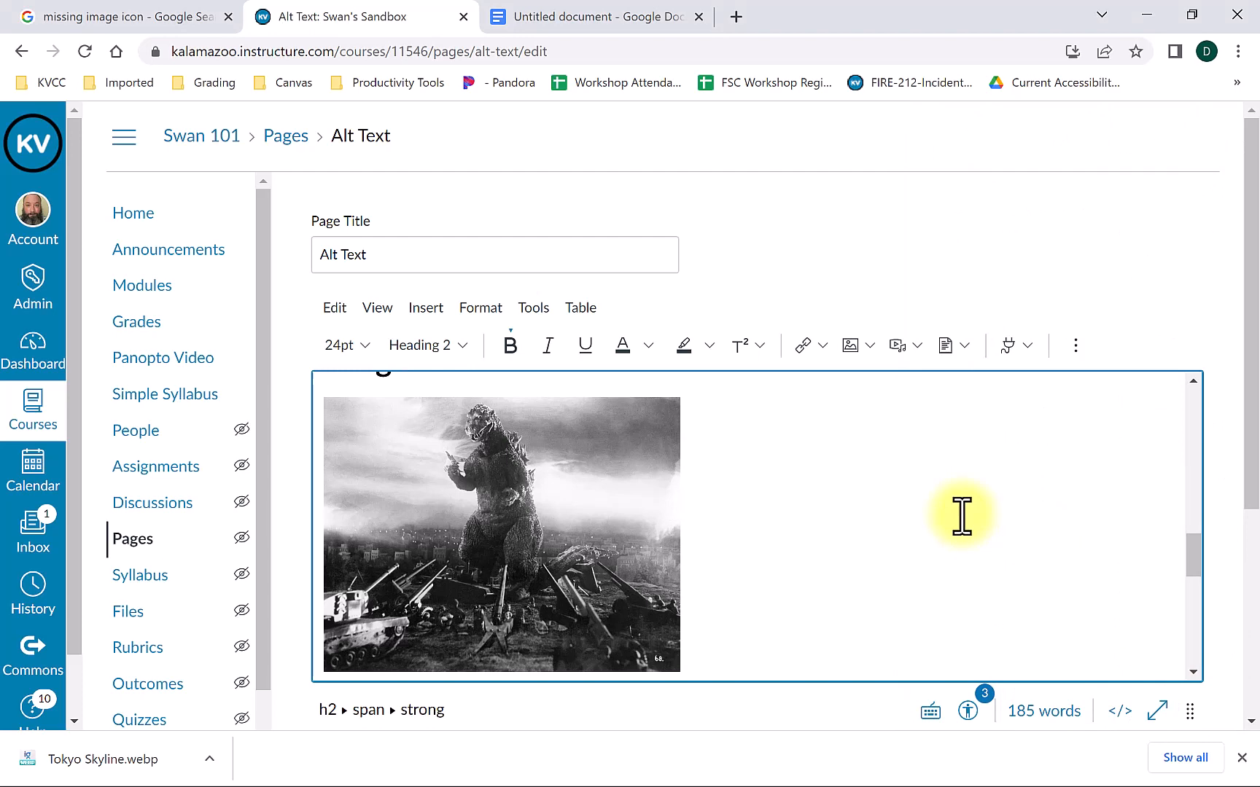
# Open the image options of the Kalamazoo Population By Year chart in the Charts & Graphs section.
pyautogui.scroll(-3, 962, 515)
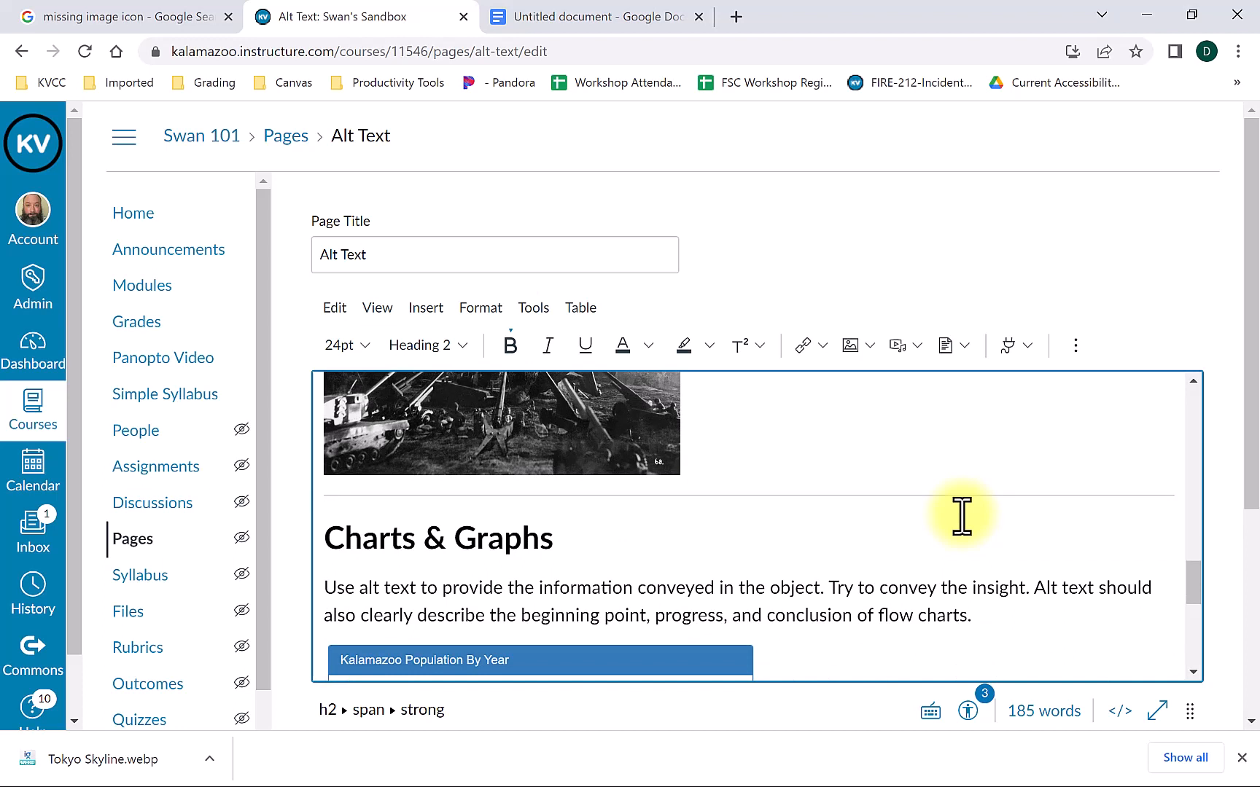
pyautogui.scroll(-2, 961, 515)
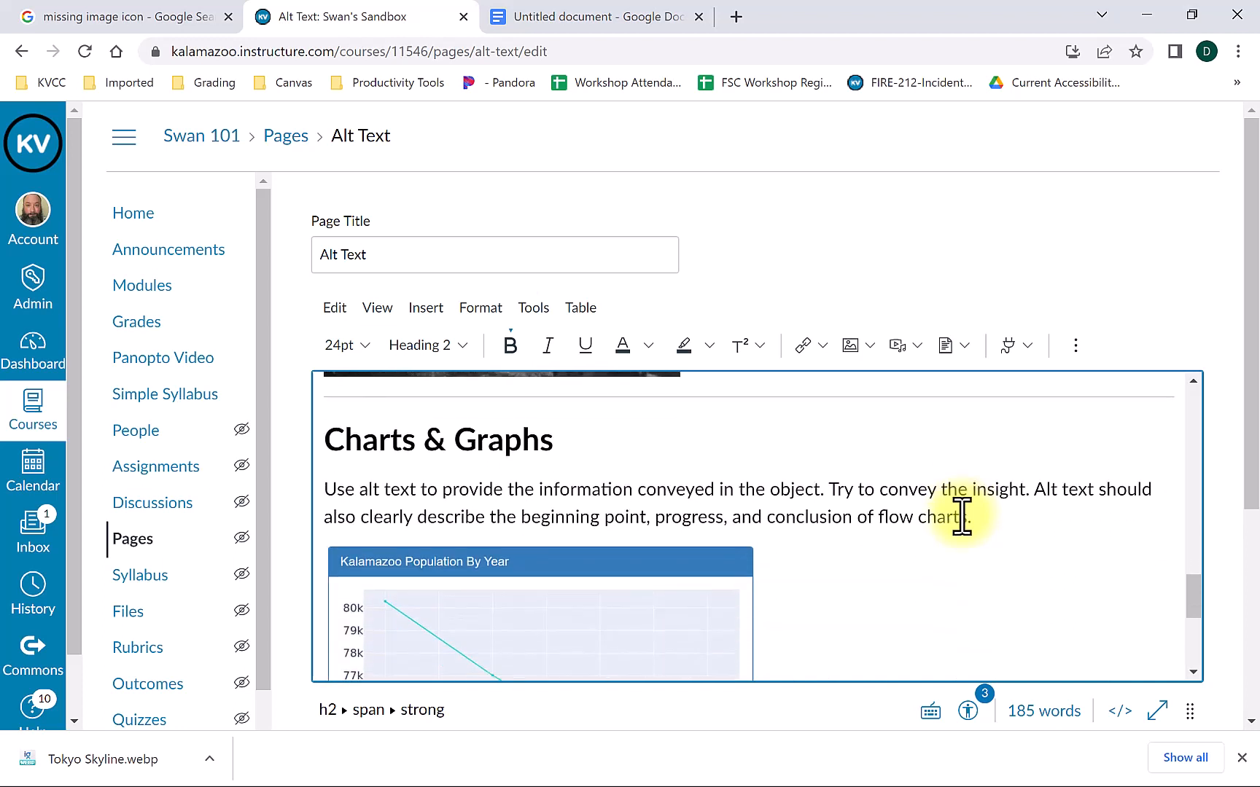
pyautogui.scroll(-2, 962, 517)
pyautogui.scroll(2, 965, 522)
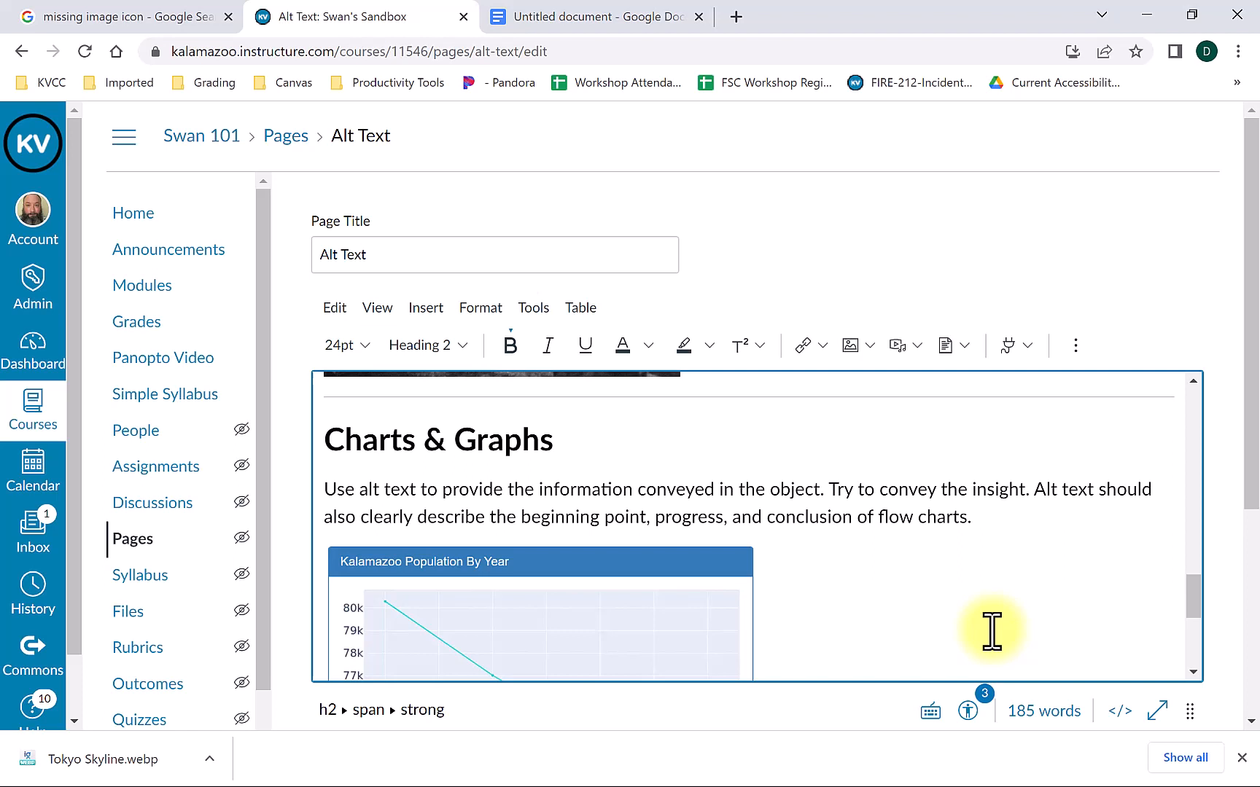
pyautogui.scroll(-6, 992, 631)
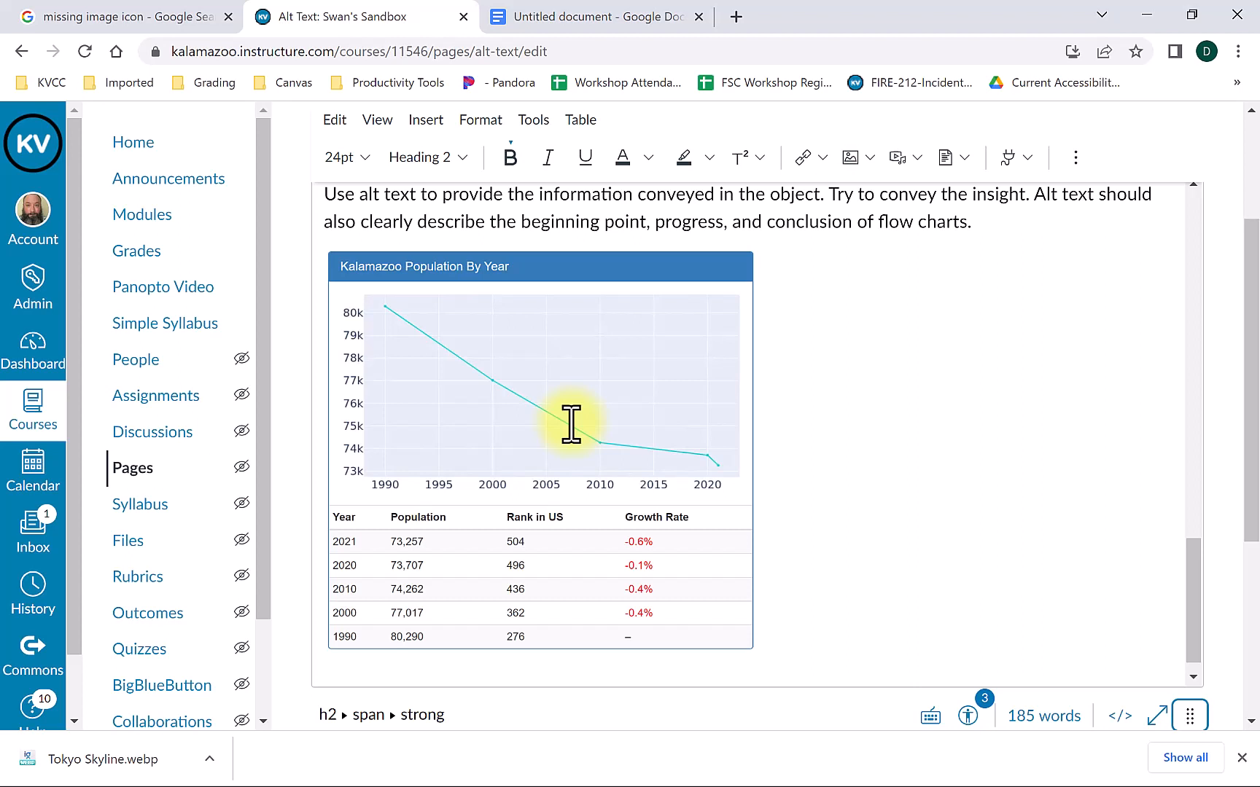
pyautogui.click(570, 423)
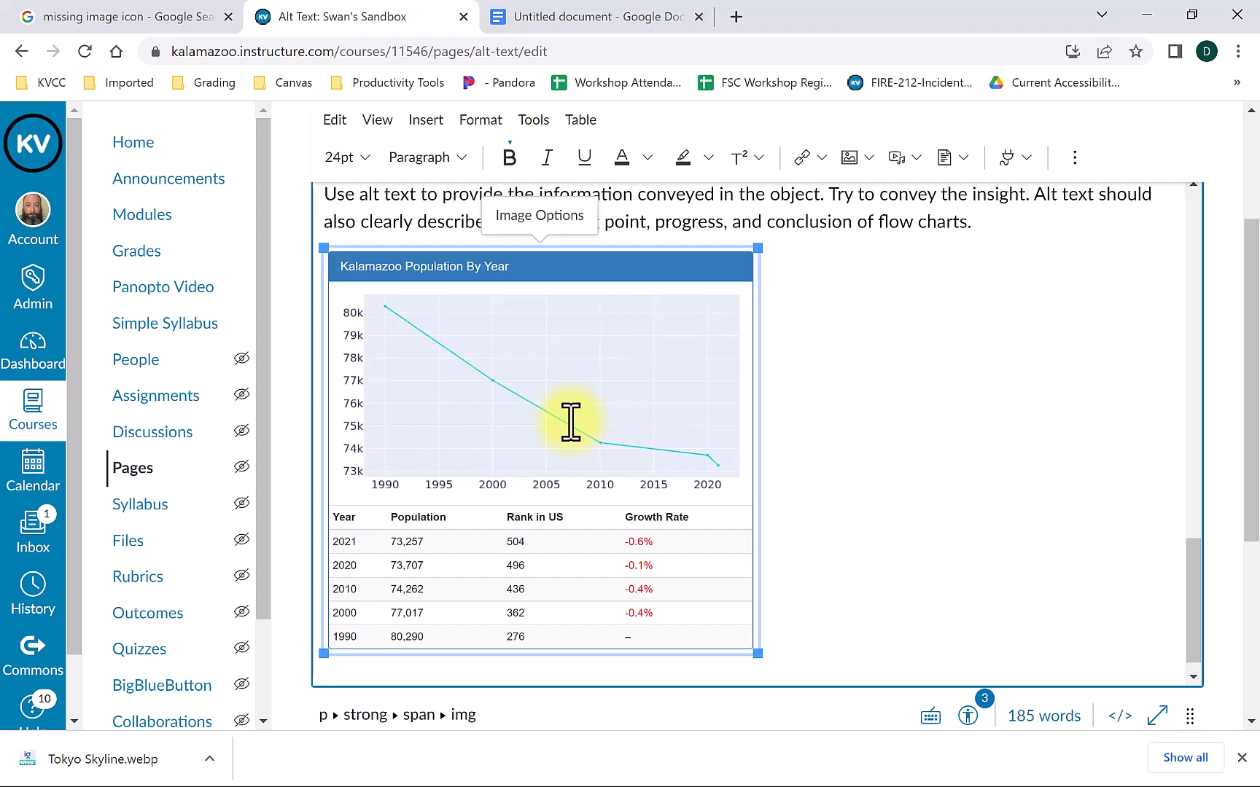
pyautogui.click(533, 222)
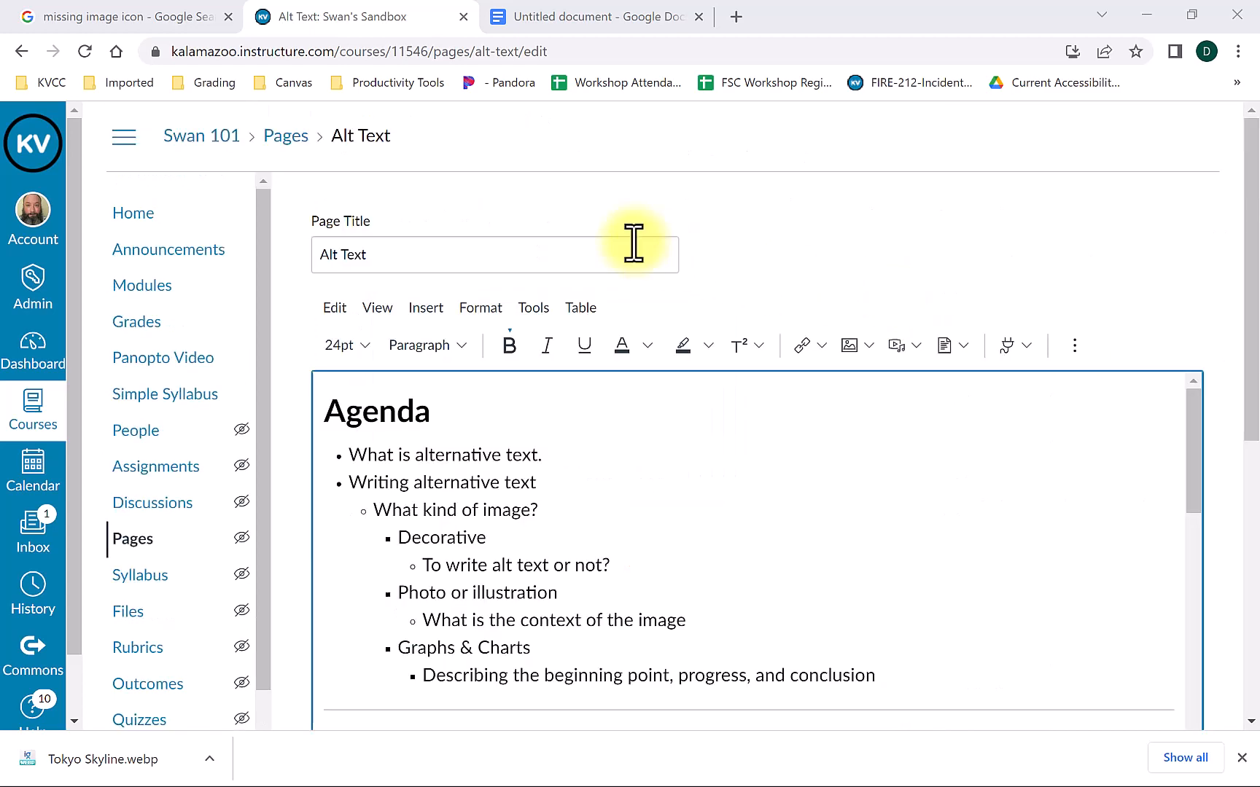
# Review the page content in the editor from the agenda through to the Charts & Graphs section.
pyautogui.scroll(-5, 633, 245)
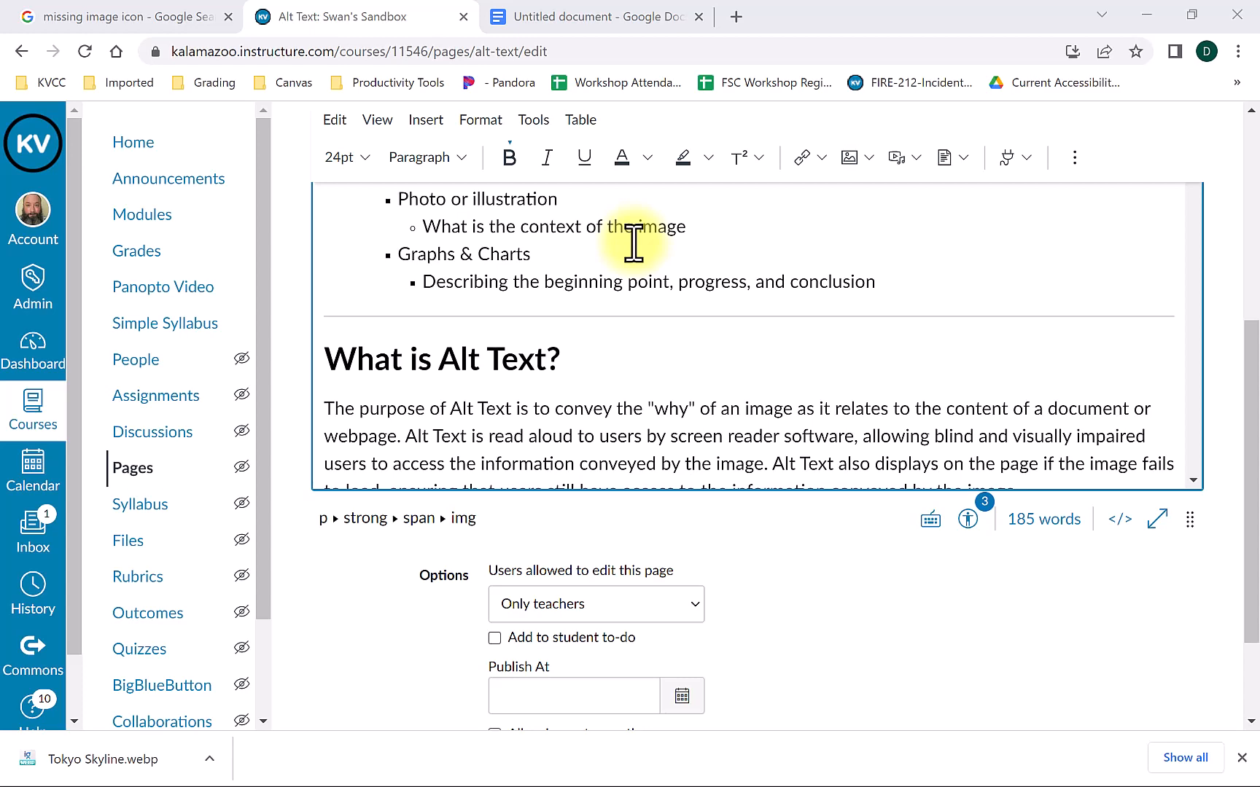
pyautogui.scroll(-4, 634, 244)
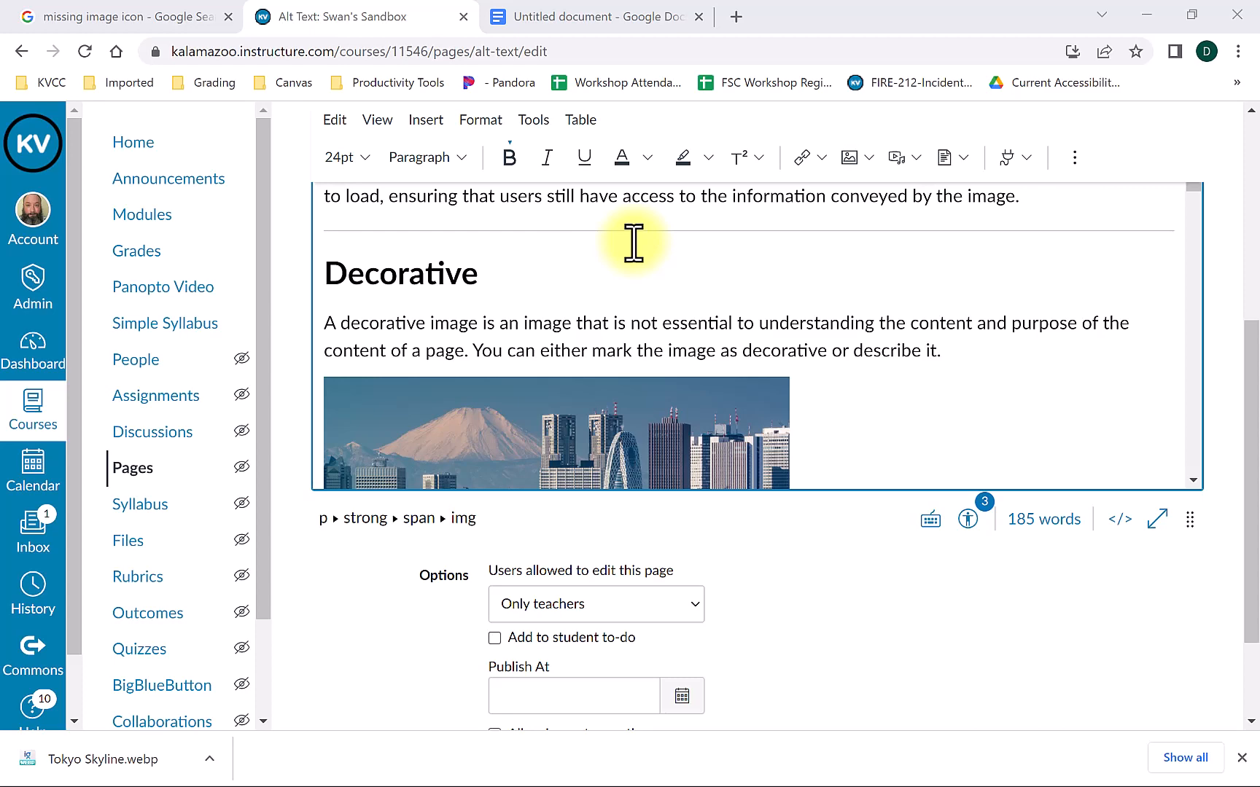
pyautogui.scroll(-6, 625, 368)
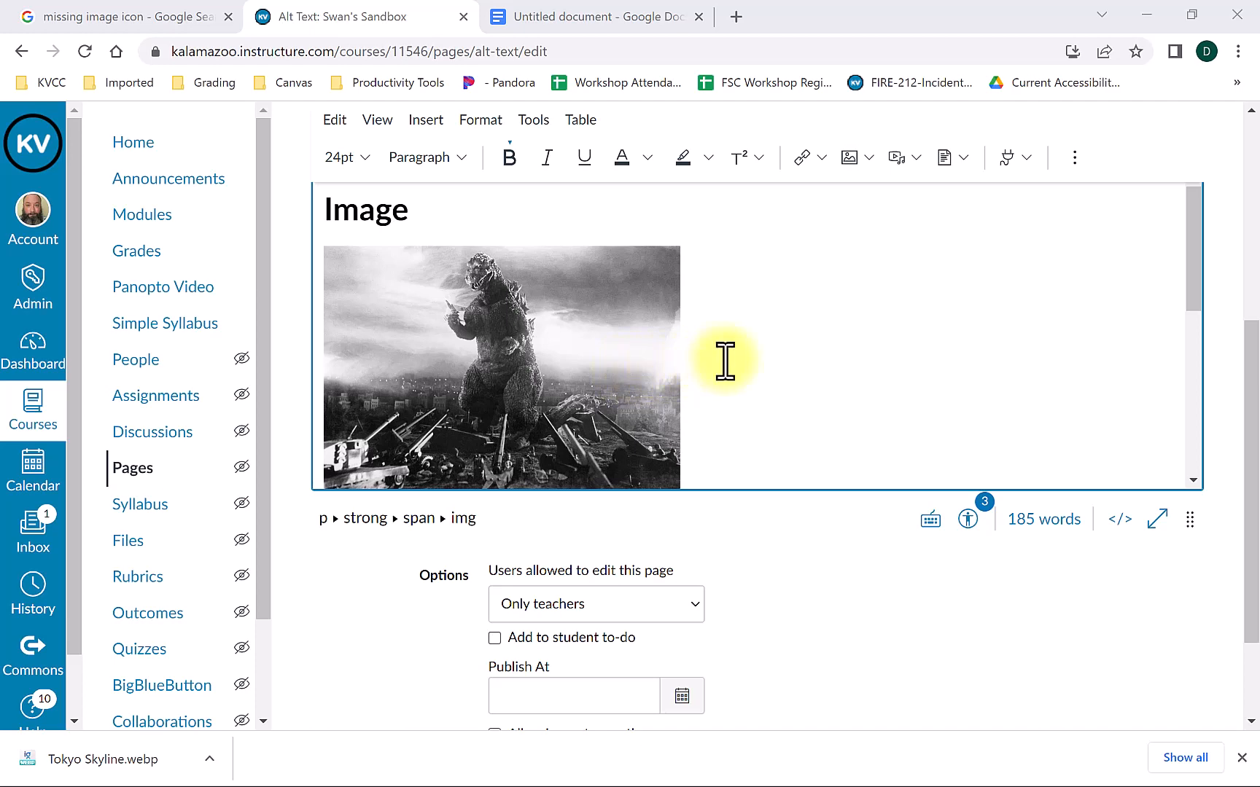
pyautogui.scroll(-5, 725, 360)
pyautogui.scroll(-1, 724, 361)
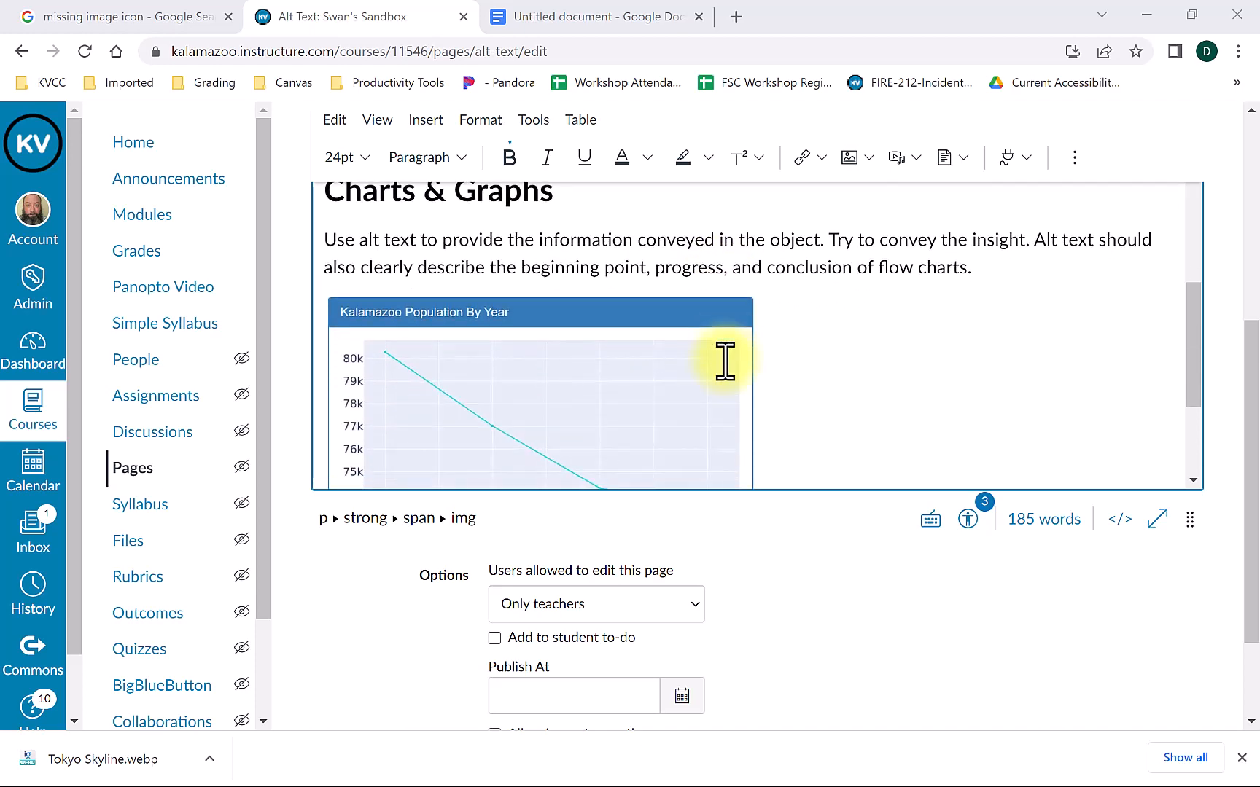